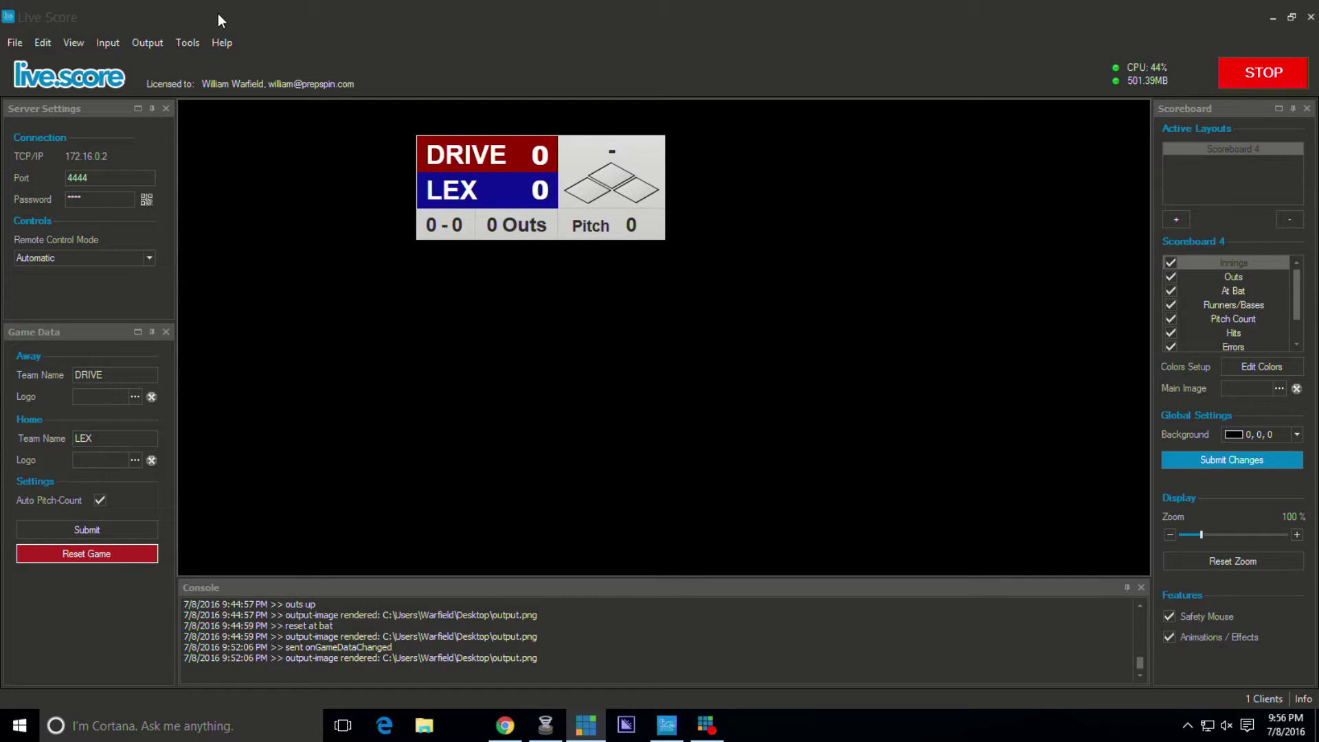
- Open the baseball Sport Control Panel and start the DRIVE vs LEX game at top of the 1st
left_click(72, 44)
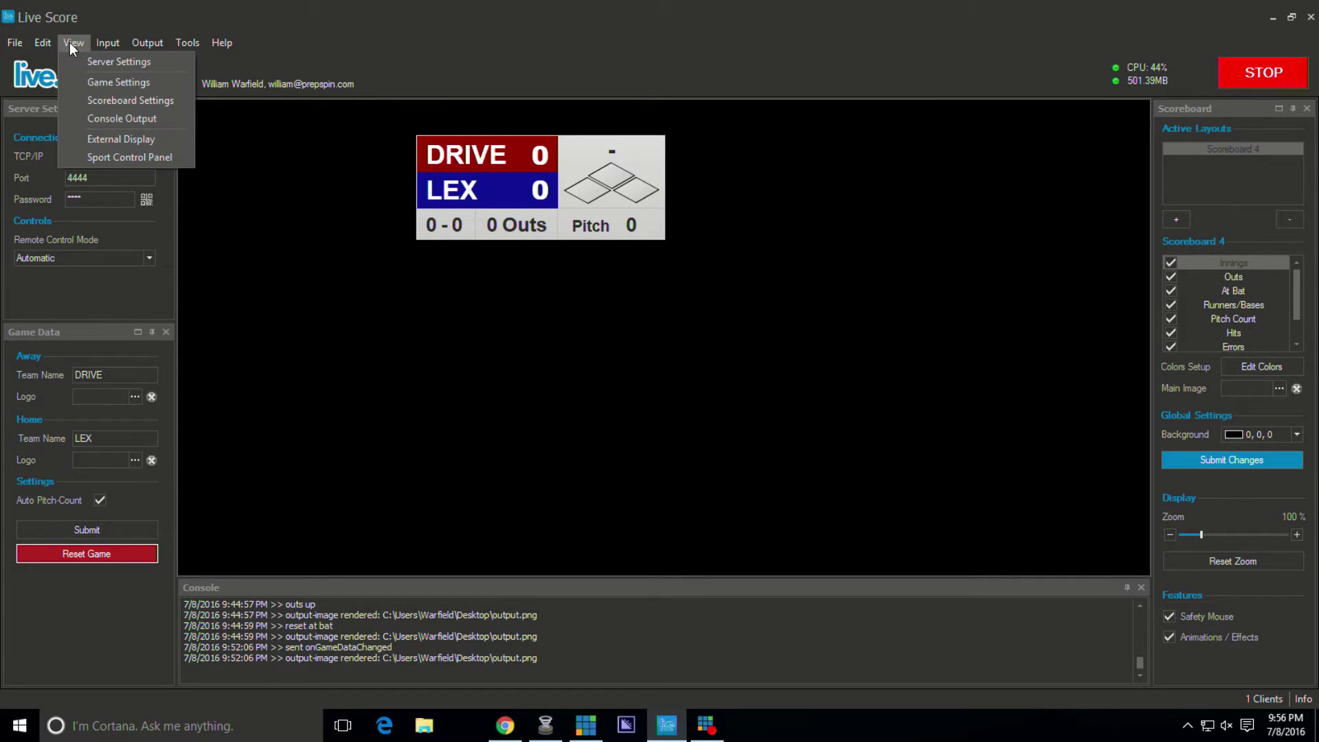
left_click(113, 158)
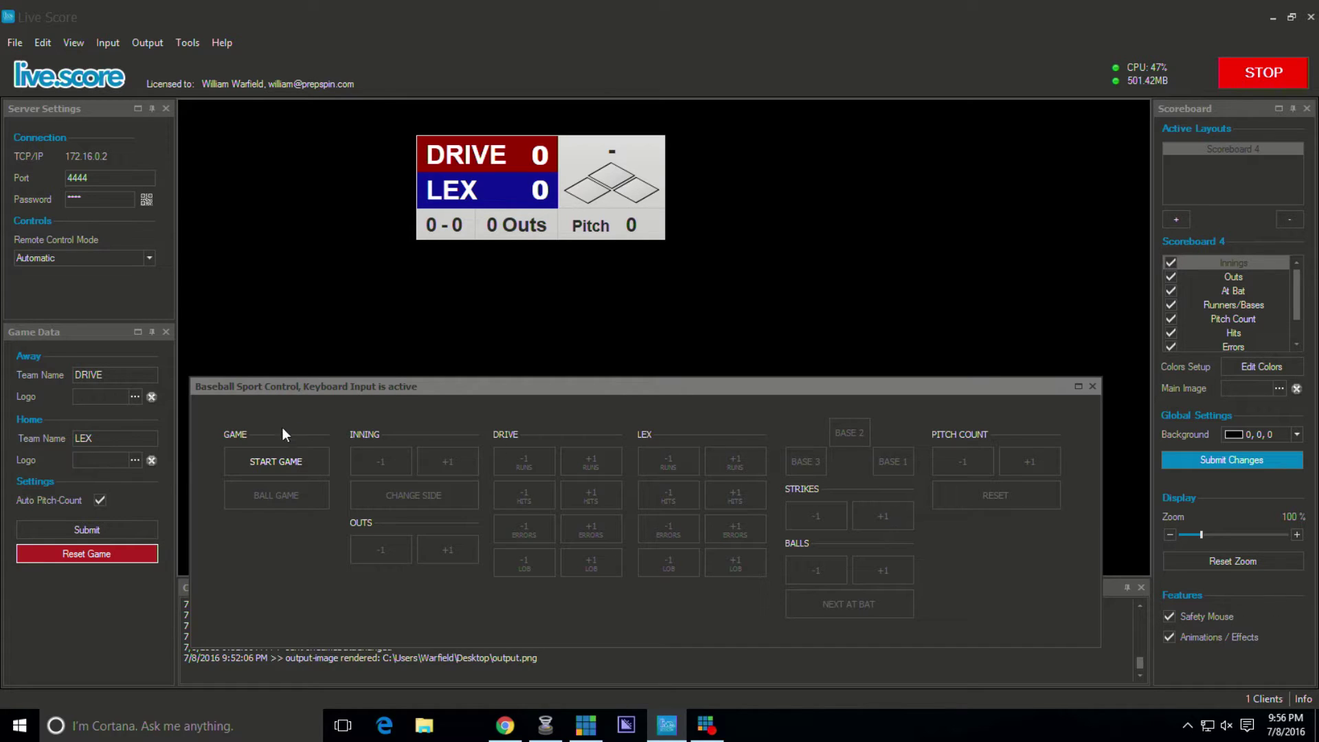
left_click(279, 461)
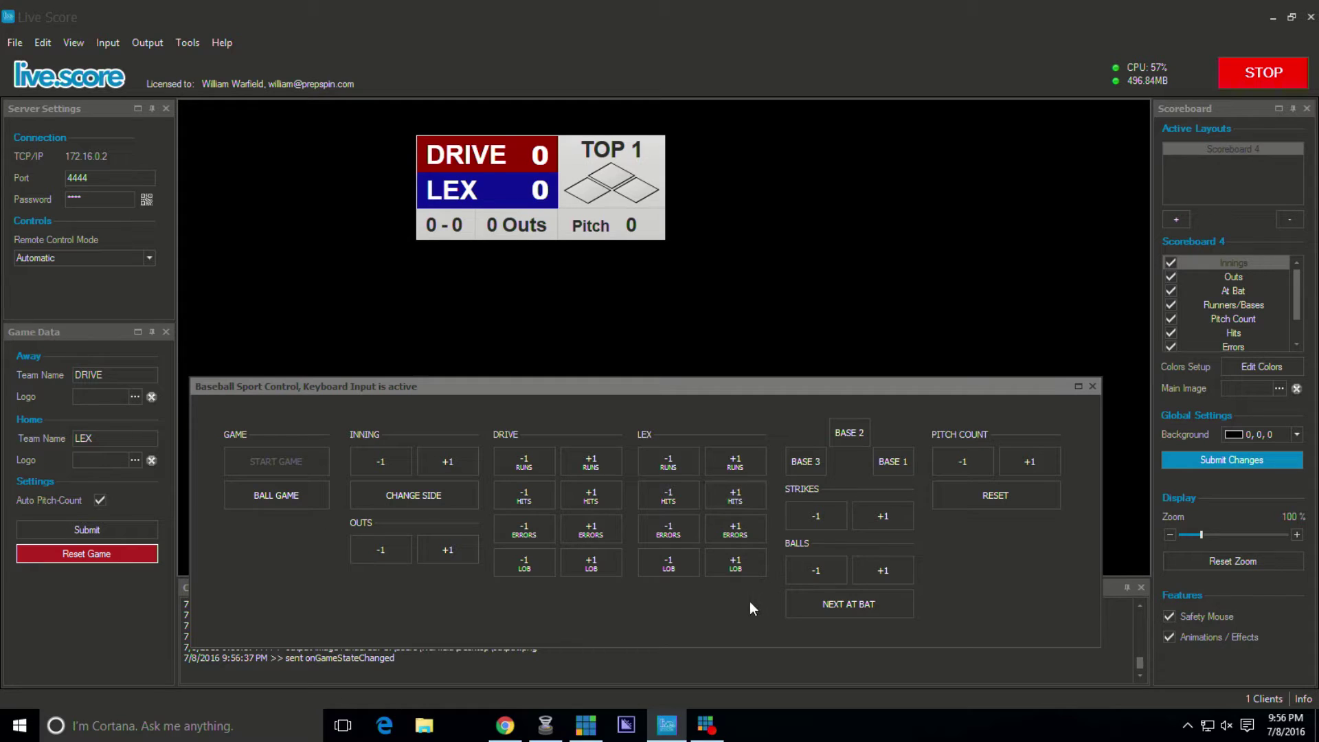
- Run the count through three strikes, then add two balls
left_click(889, 515)
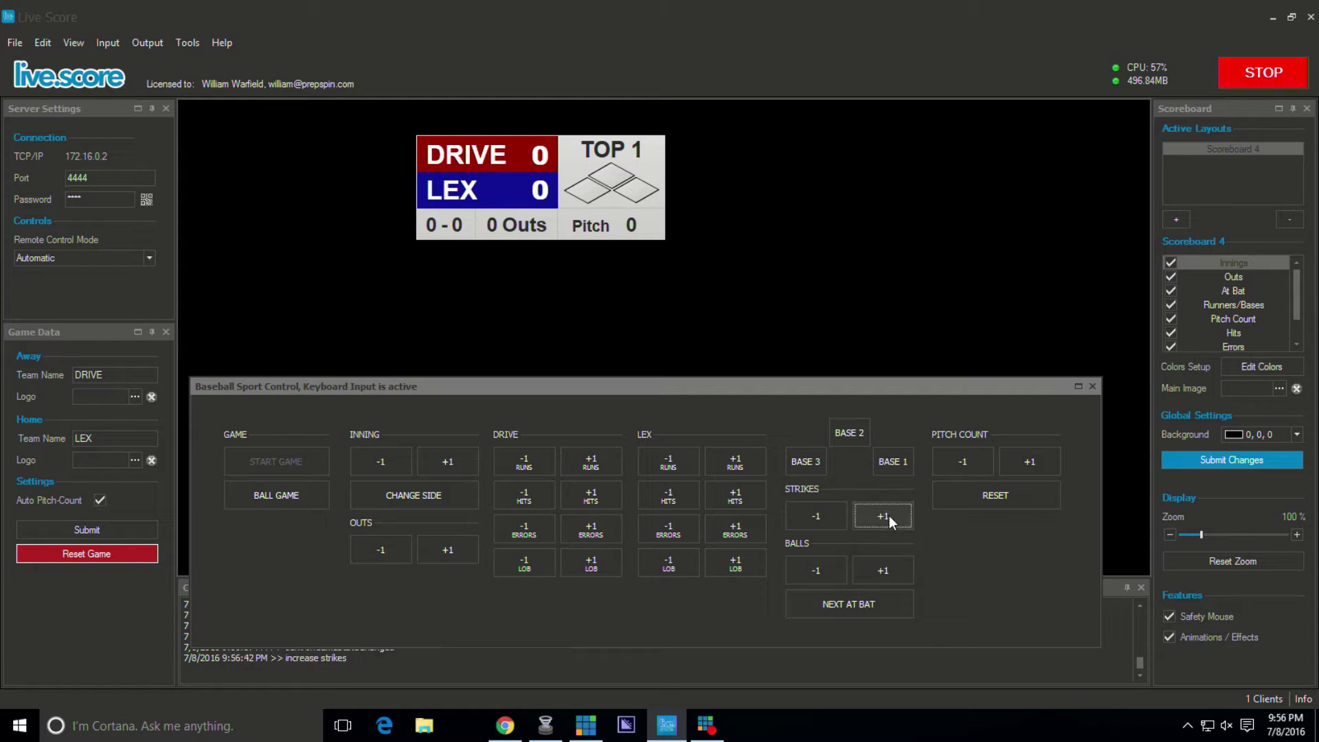
left_click(889, 516)
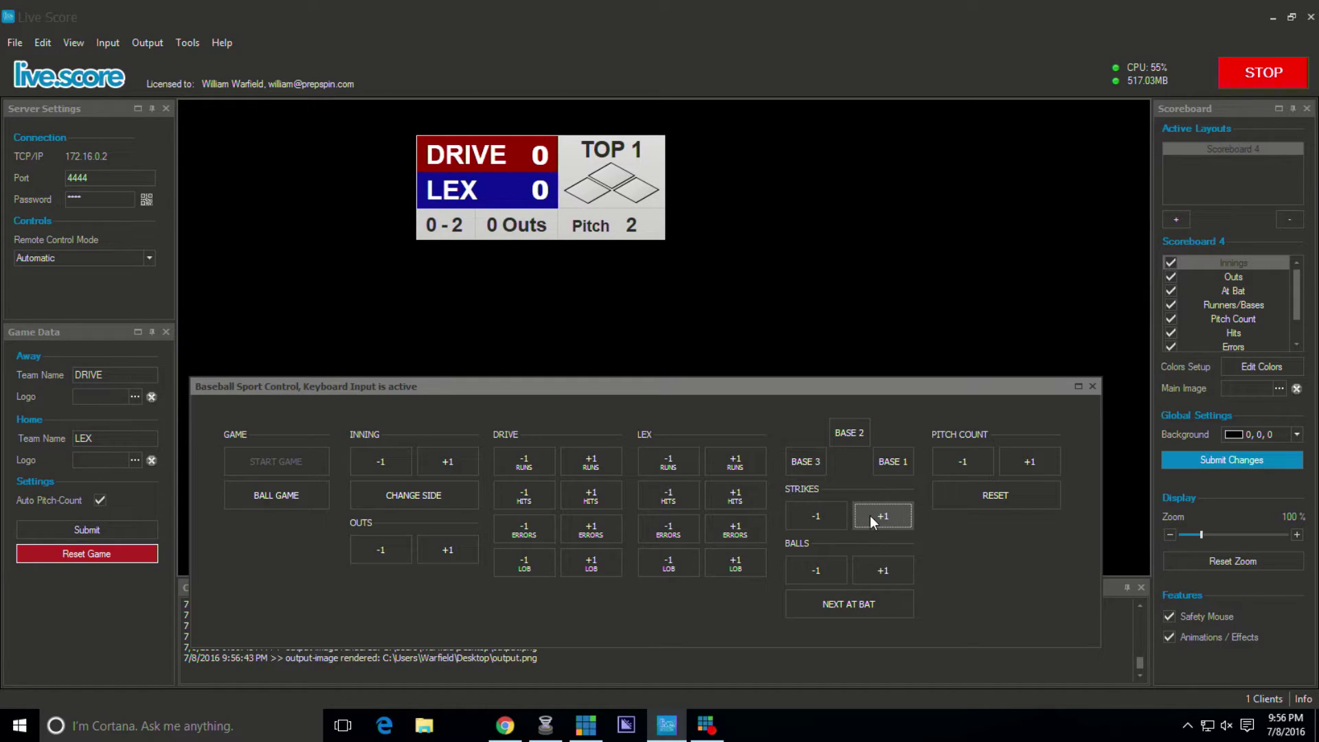
left_click(870, 515)
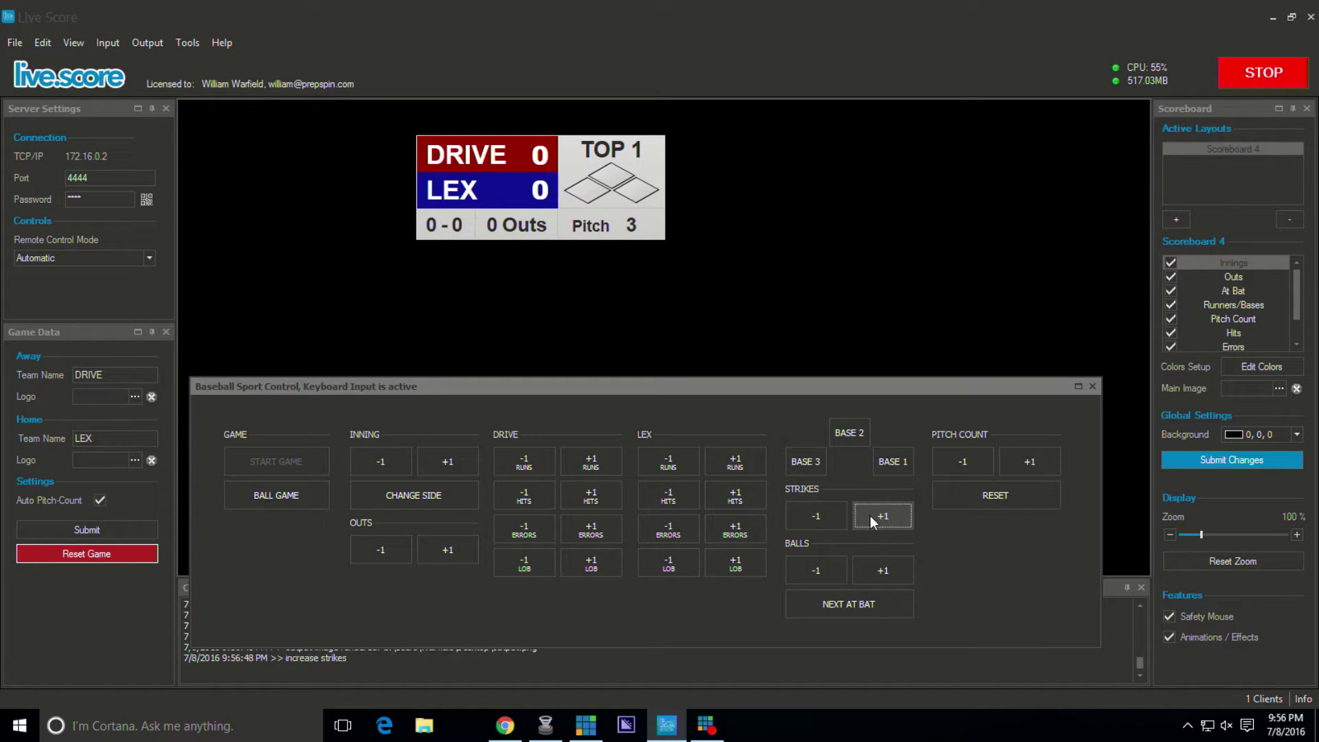
left_click(886, 568)
left_click(886, 569)
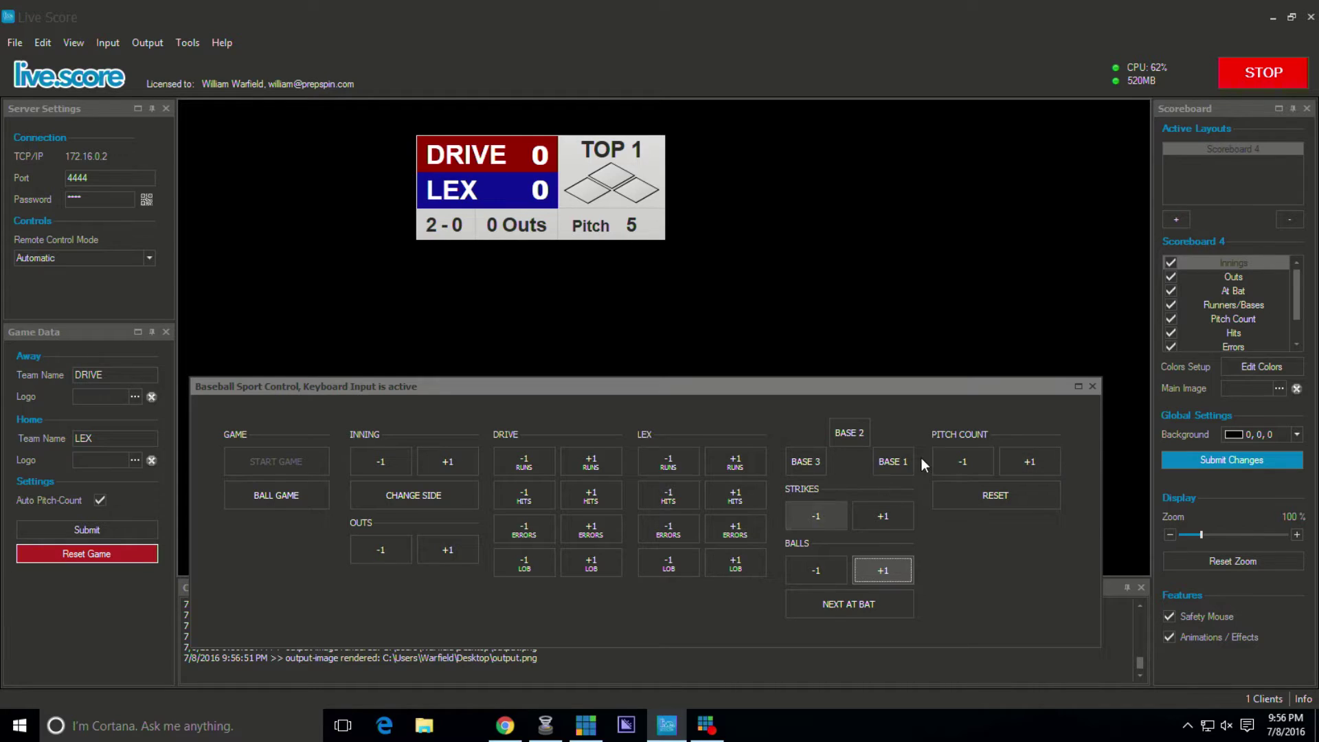
- Put runners on first, second and third base, then clear all three bases
left_click(903, 461)
left_click(864, 434)
left_click(816, 461)
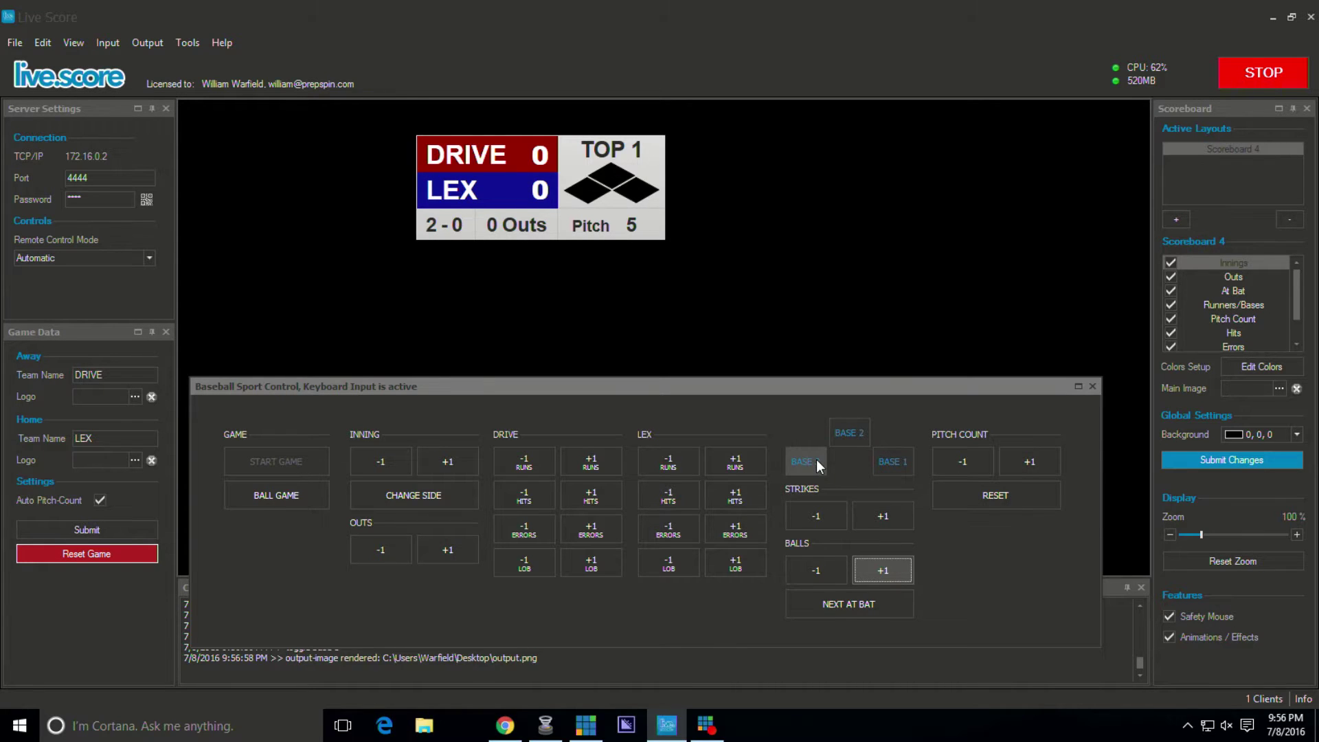
left_click(816, 460)
left_click(864, 435)
left_click(902, 461)
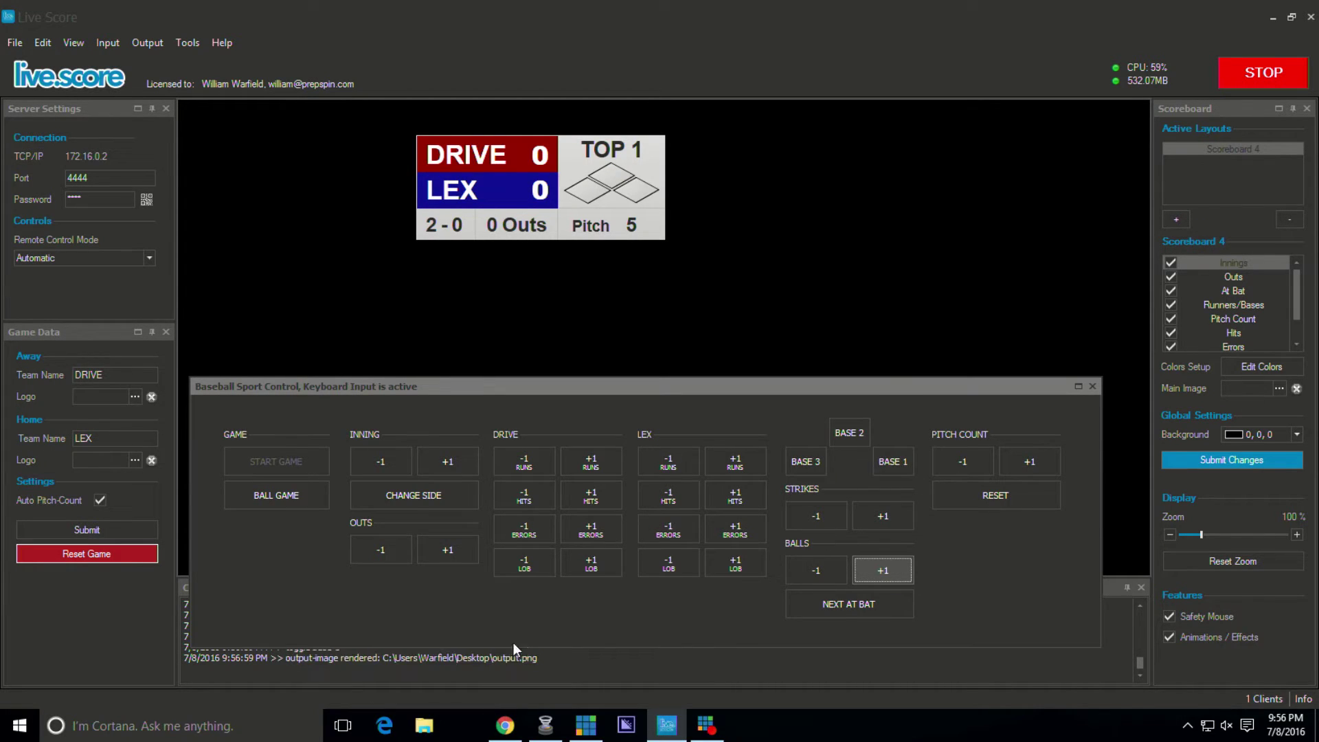
- Record two outs, advance to the bottom of the 2nd, and close the panel
left_click(448, 549)
left_click(448, 550)
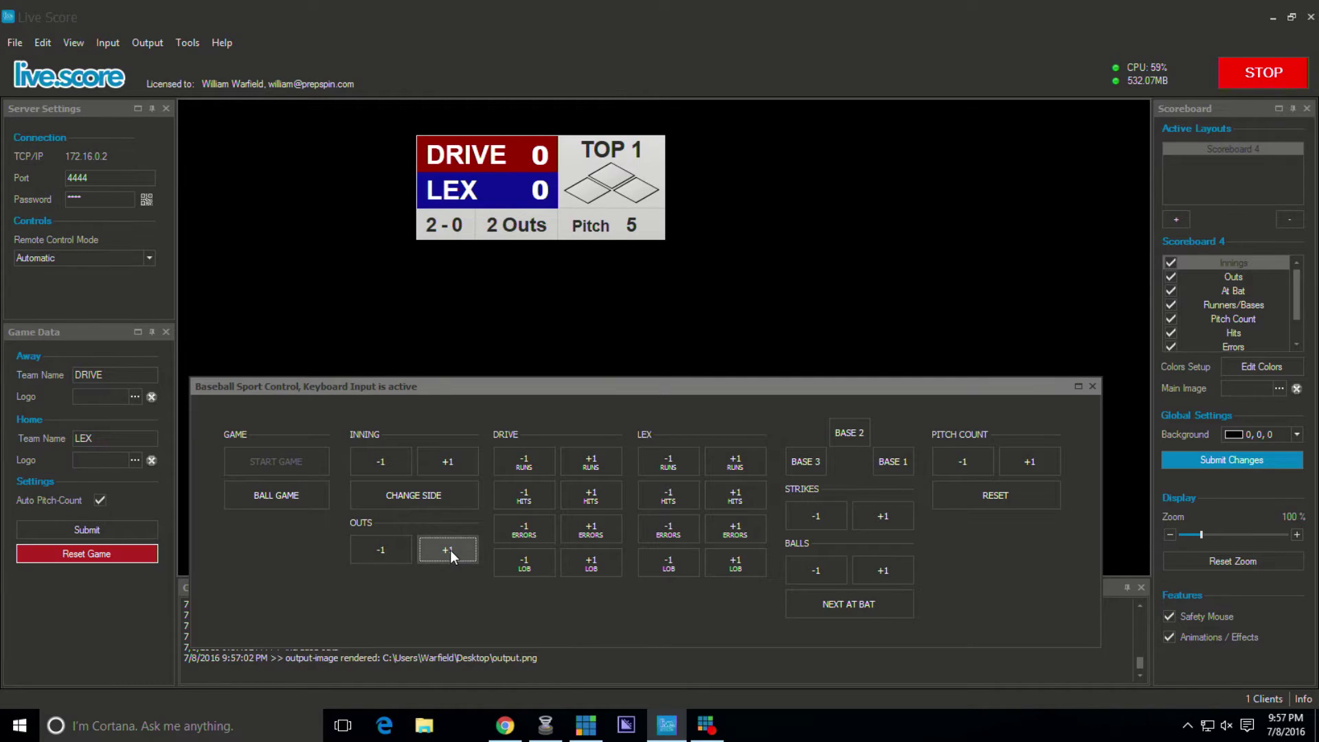
left_click(452, 459)
left_click(428, 501)
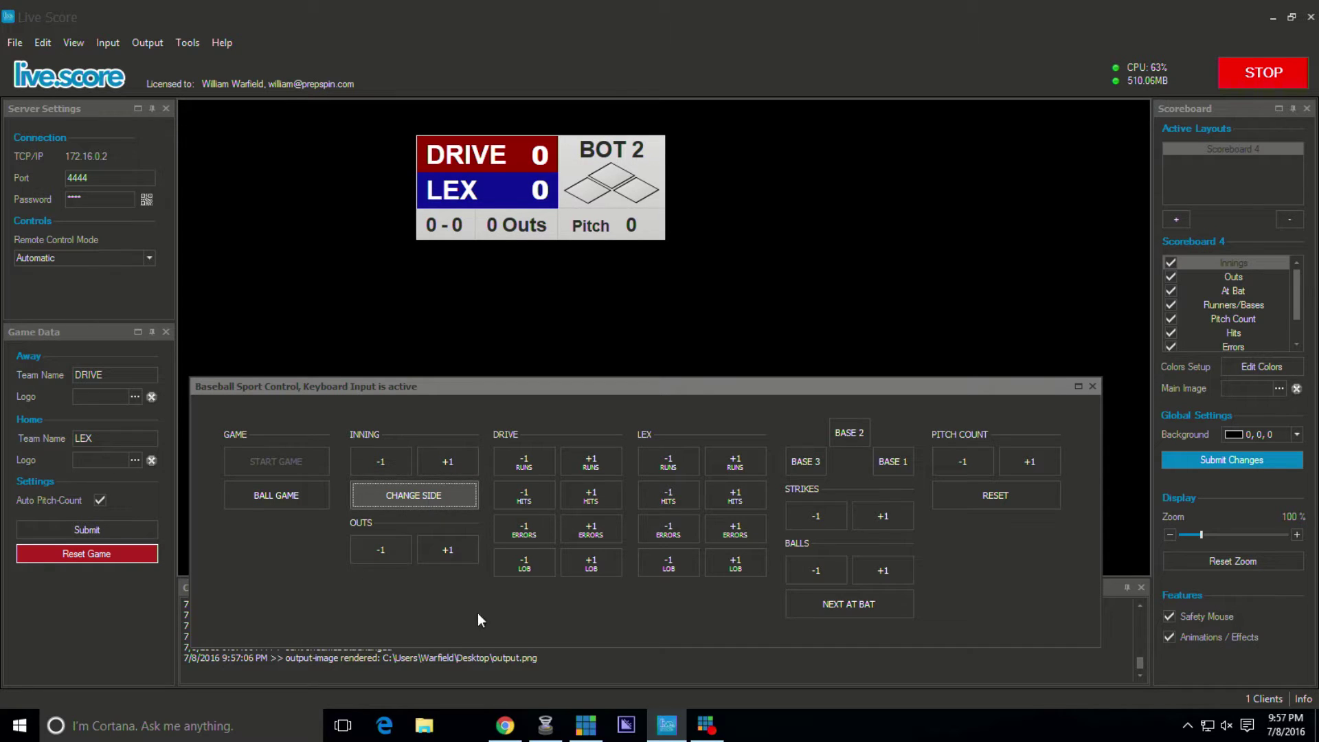
left_click(1093, 386)
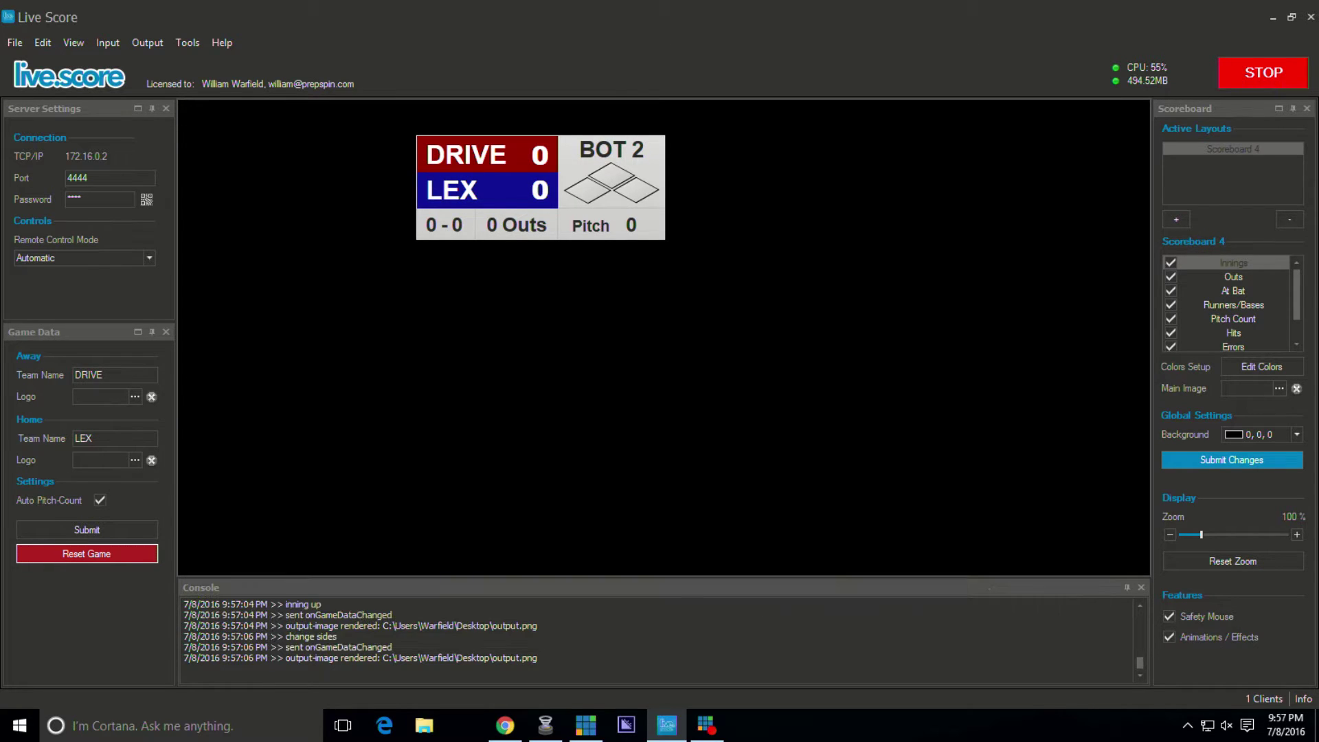
left_click(1273, 16)
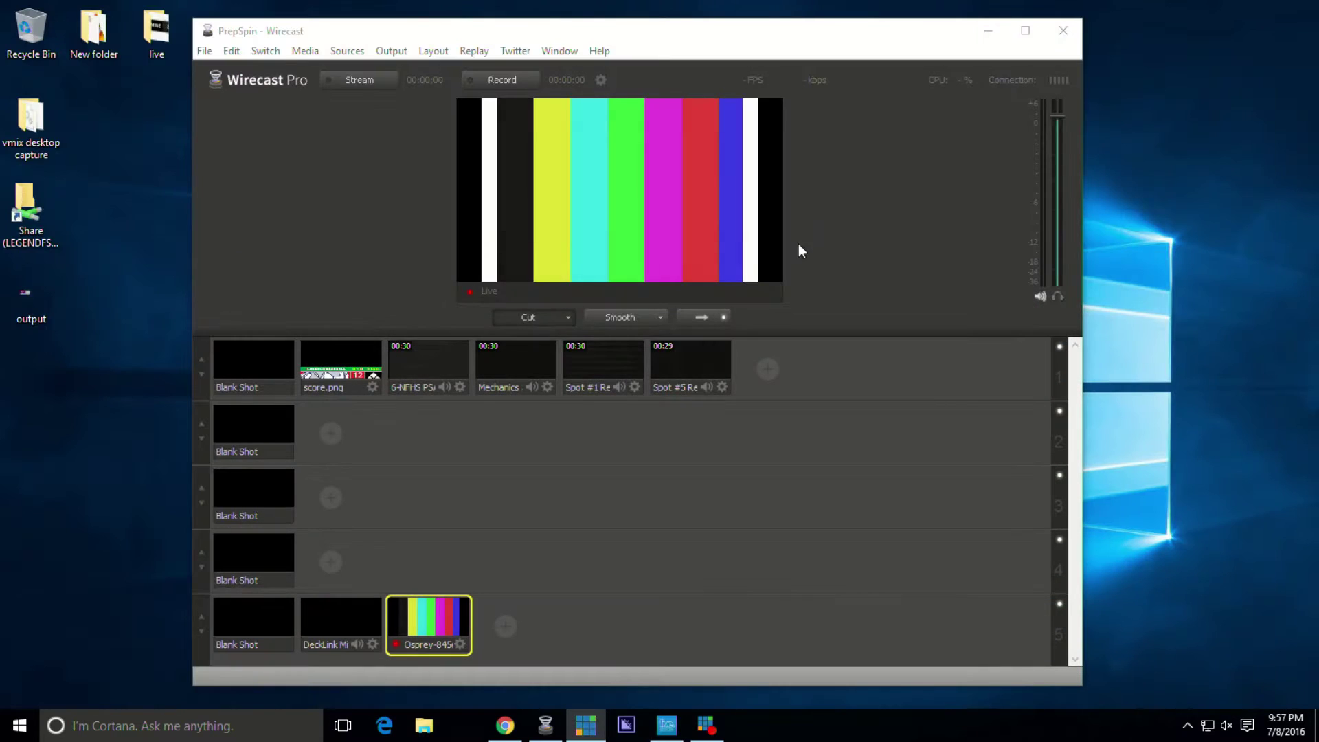
left_click_drag(578, 32, 603, 31)
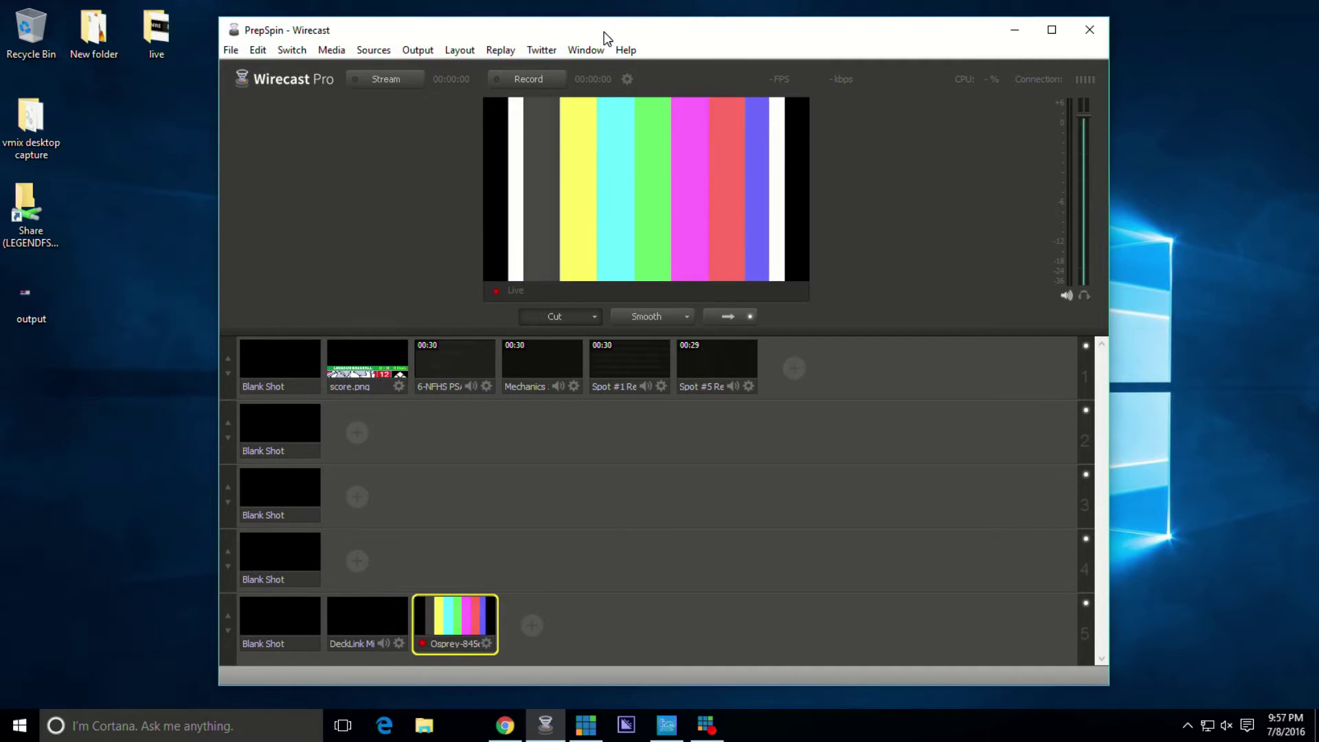
left_click(670, 727)
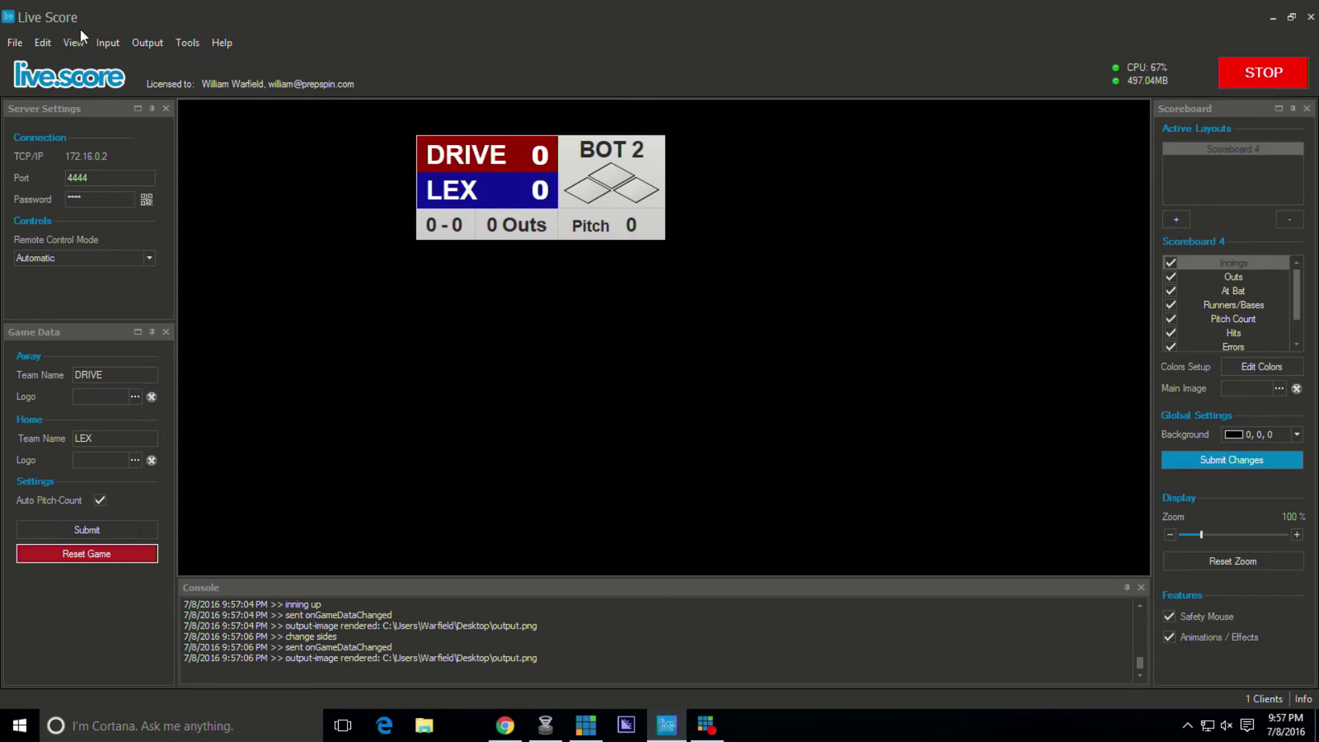
- Save the Output Rendering settings for the Desktop output.png, then regenerate the image output
left_click(44, 45)
left_click(72, 63)
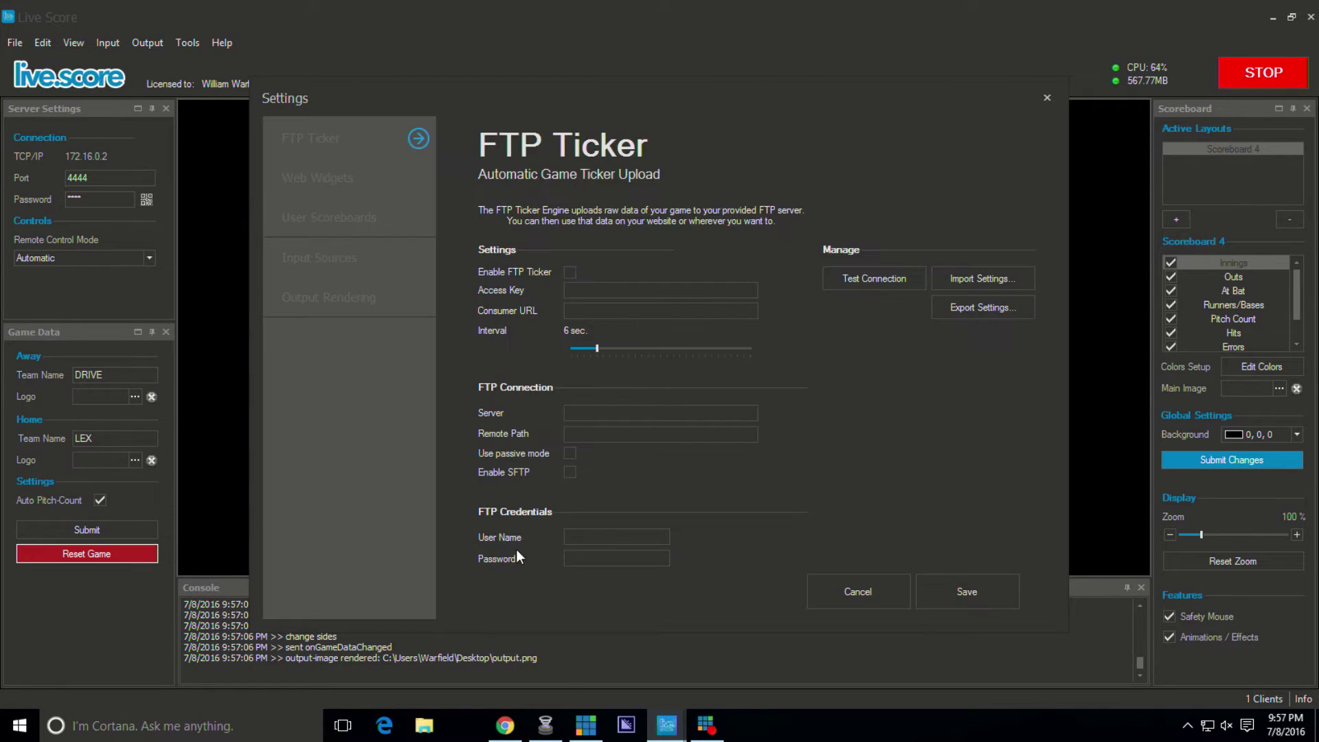
left_click(358, 301)
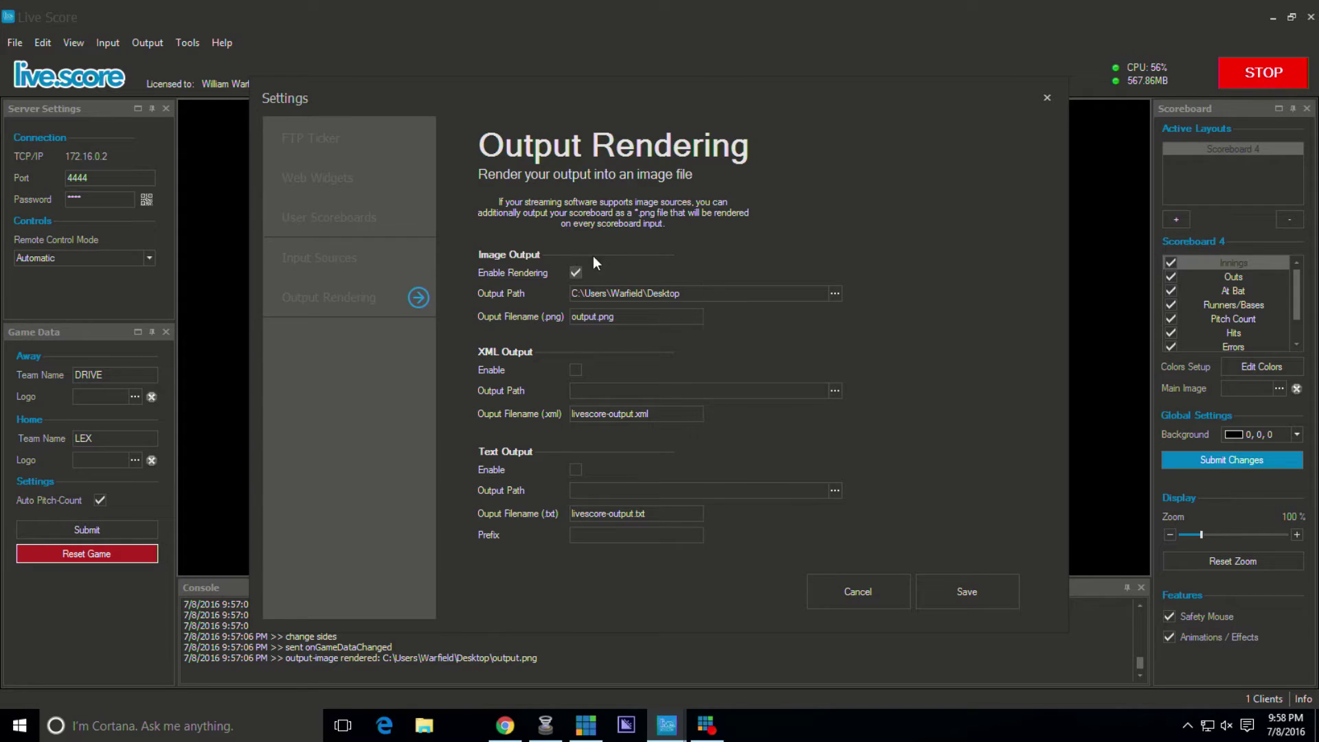
left_click(984, 592)
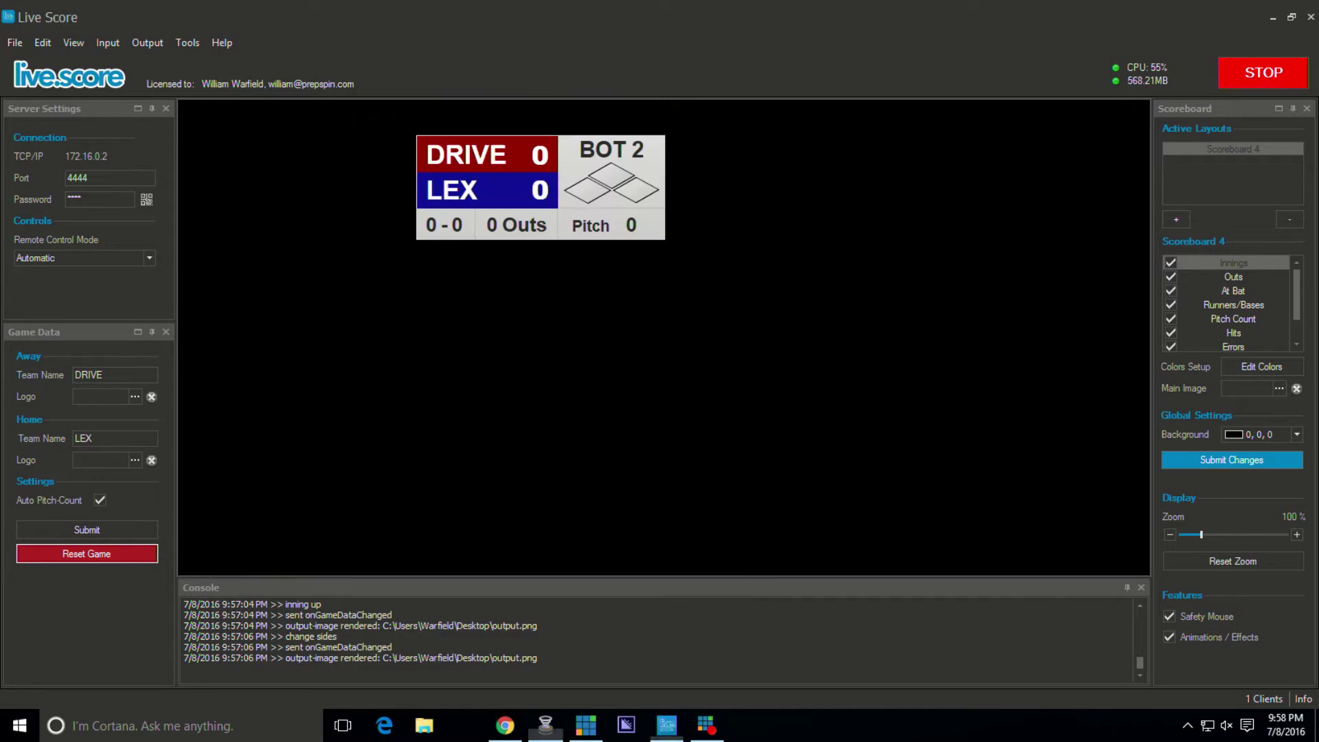
left_click(141, 45)
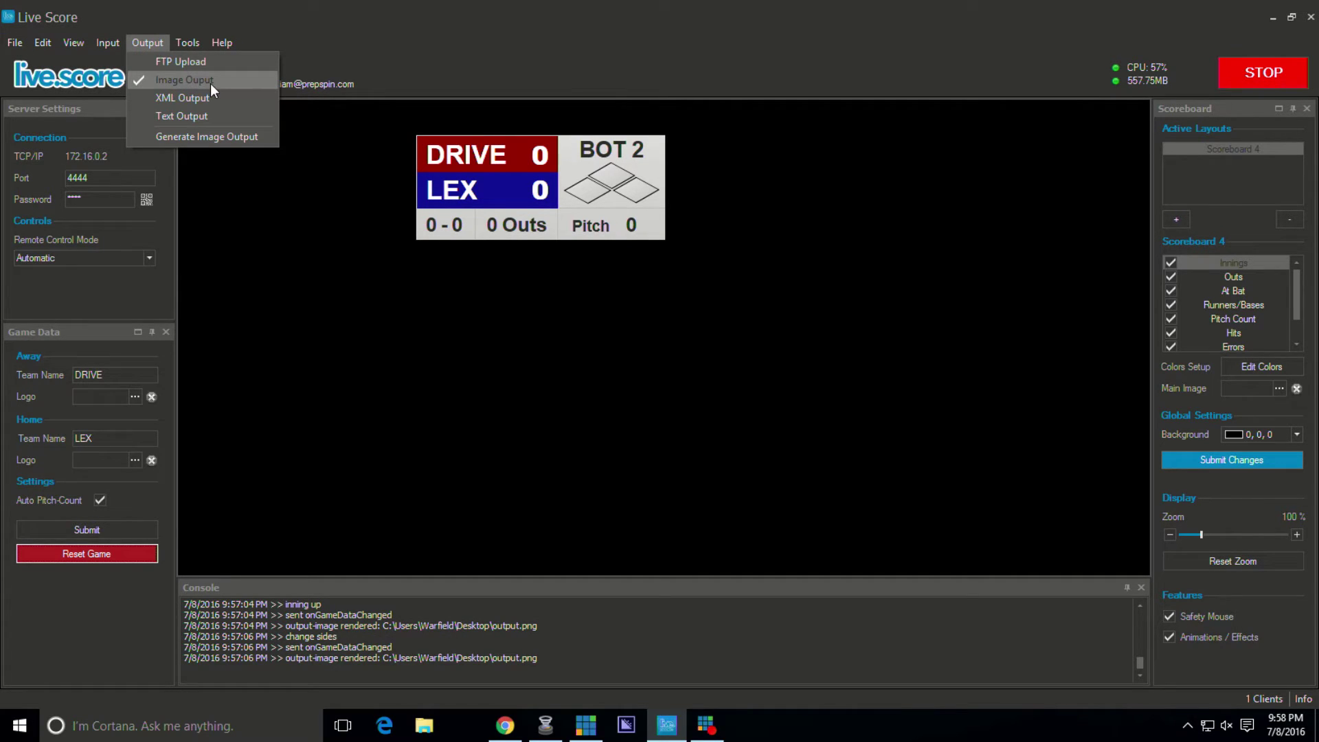
left_click(218, 142)
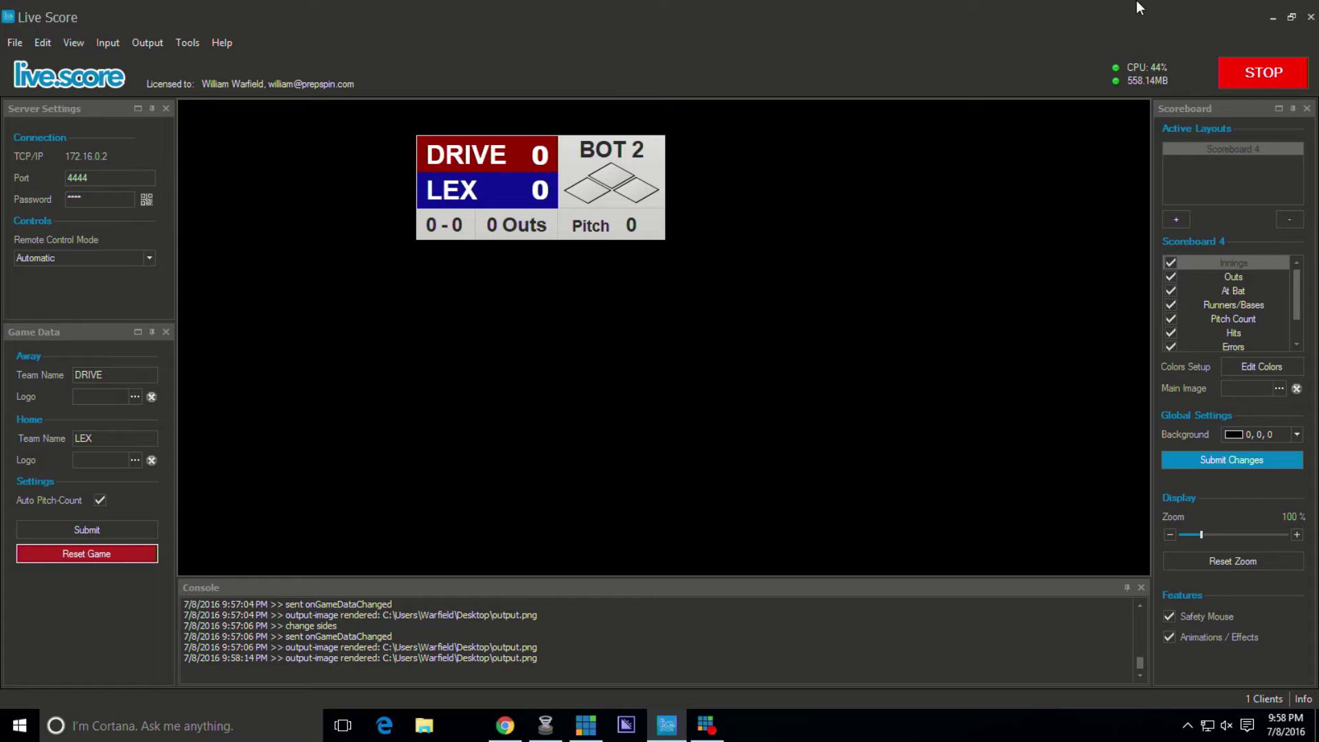
- Drag output.png from the desktop into Wirecast layer 1 as a new shot
left_click(1272, 16)
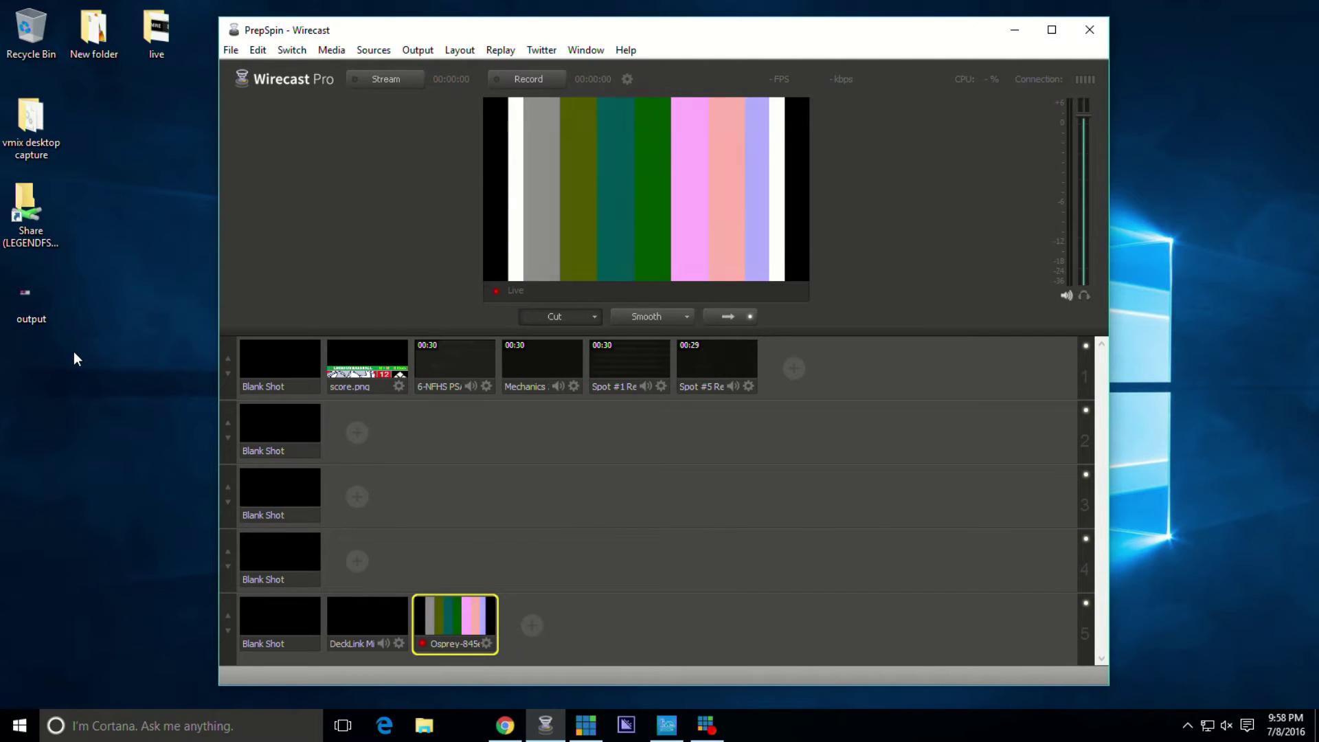
left_click(36, 302)
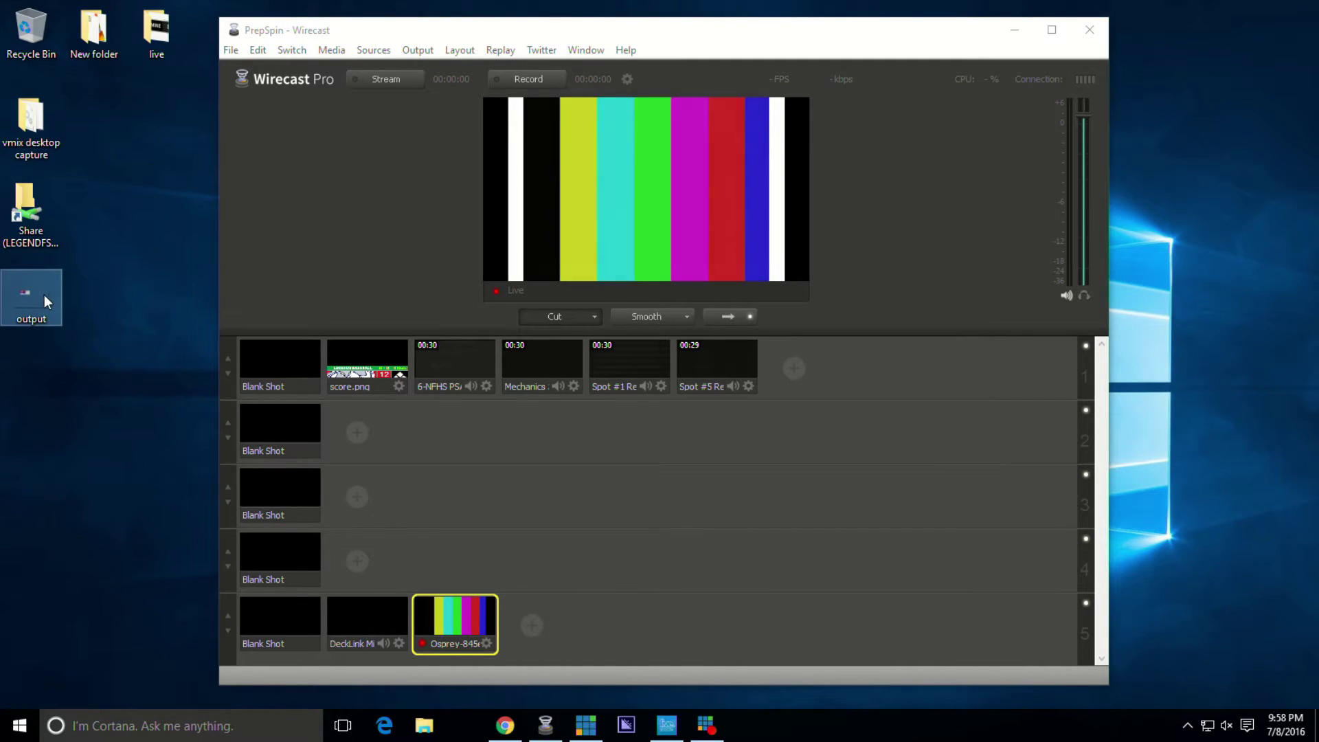
left_click_drag(36, 301, 686, 359)
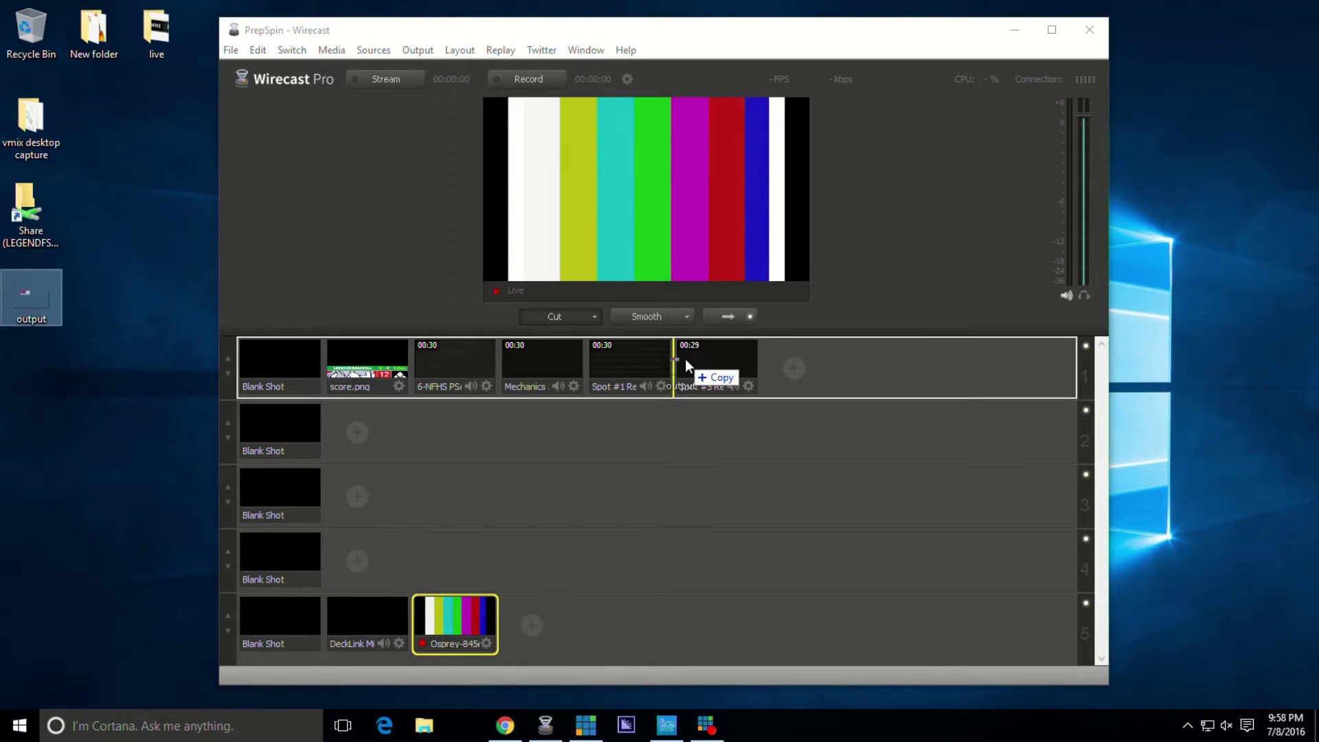
left_click_drag(685, 358, 685, 359)
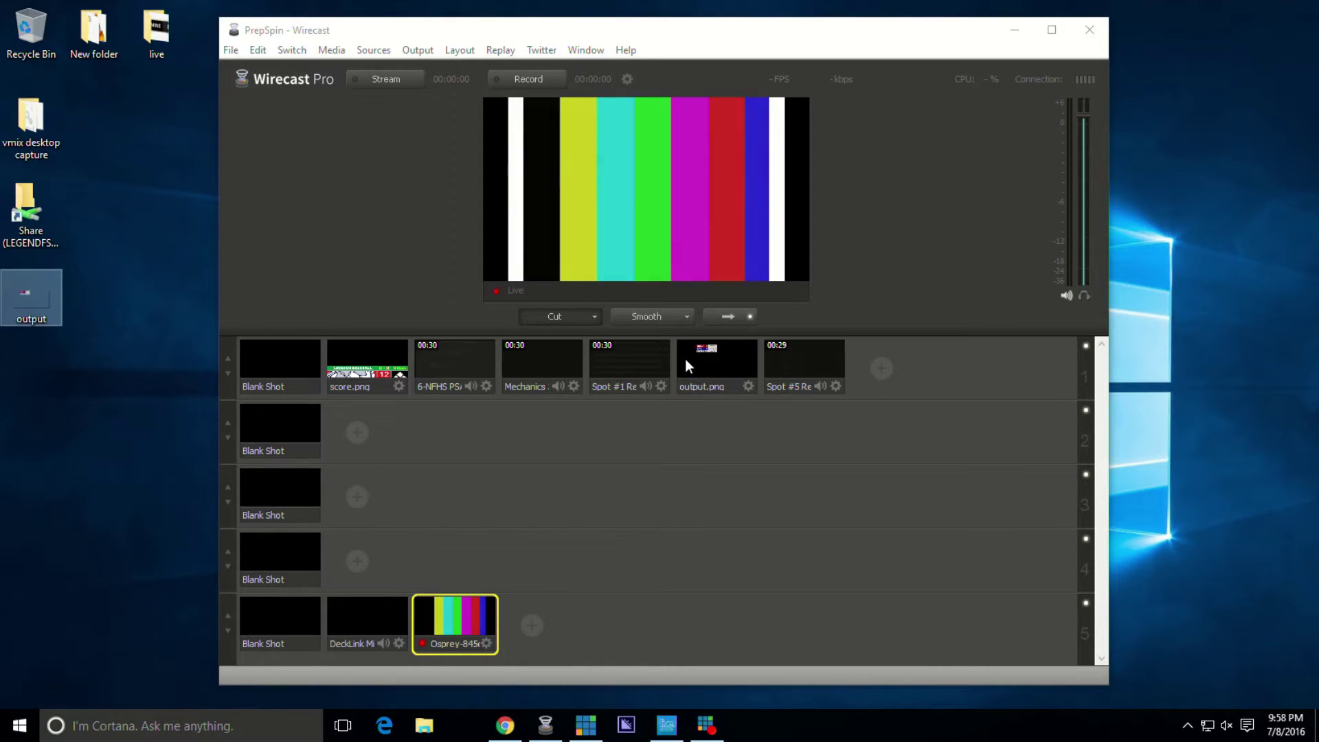
- Take the output.png scoreboard shot live and bring up its shot options
left_click(737, 361)
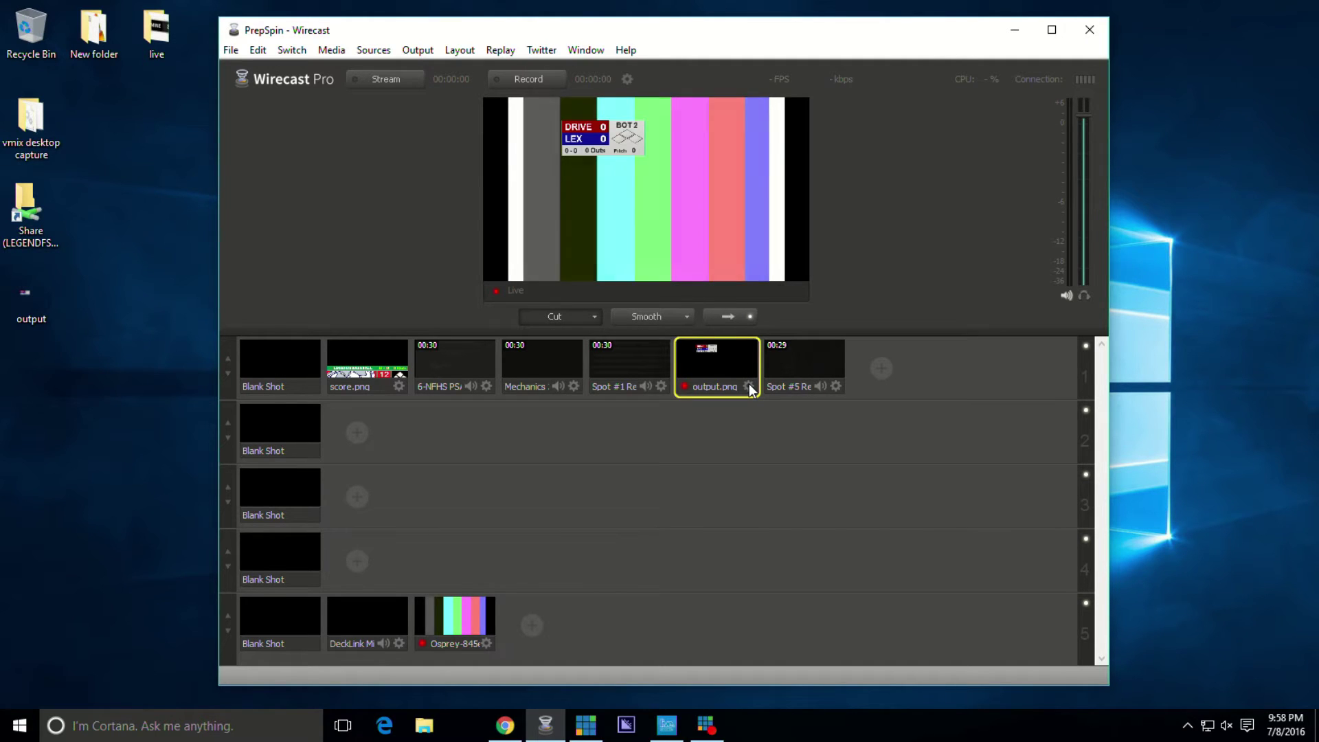
right_click(749, 386)
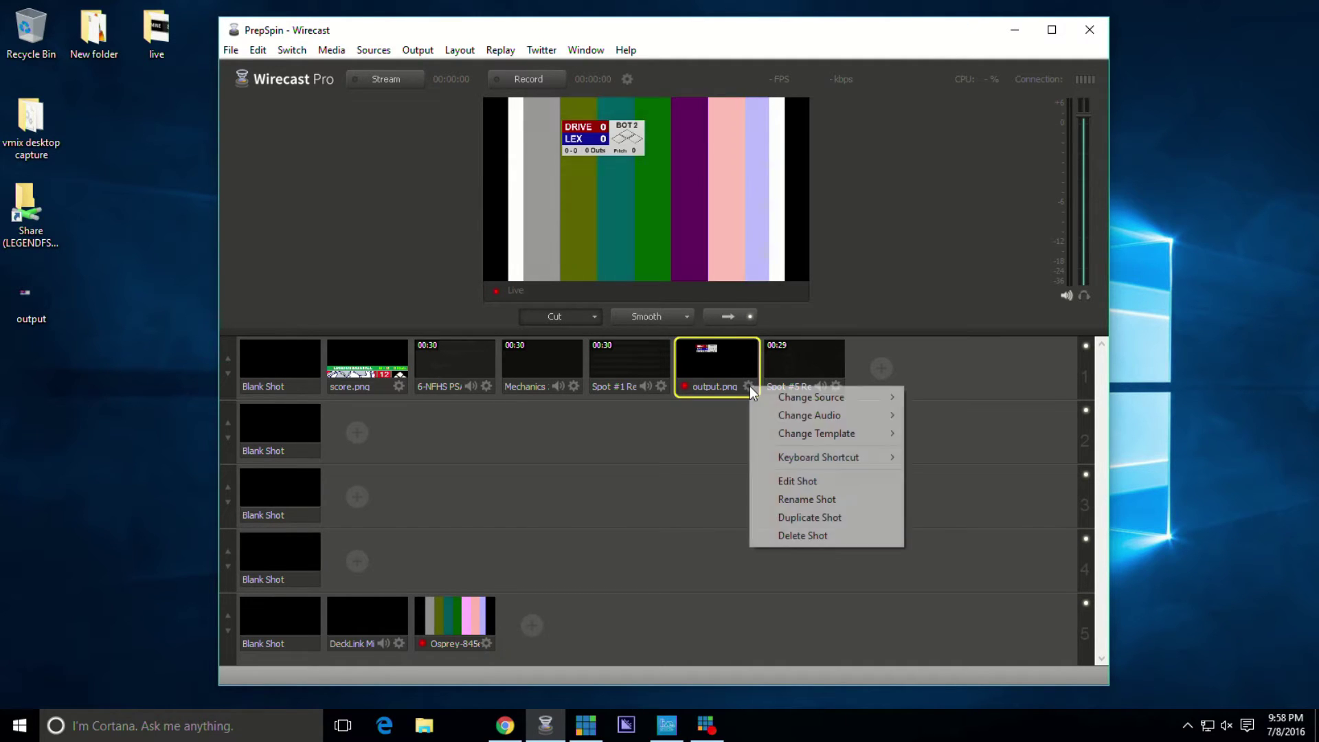
mouse_move(812, 399)
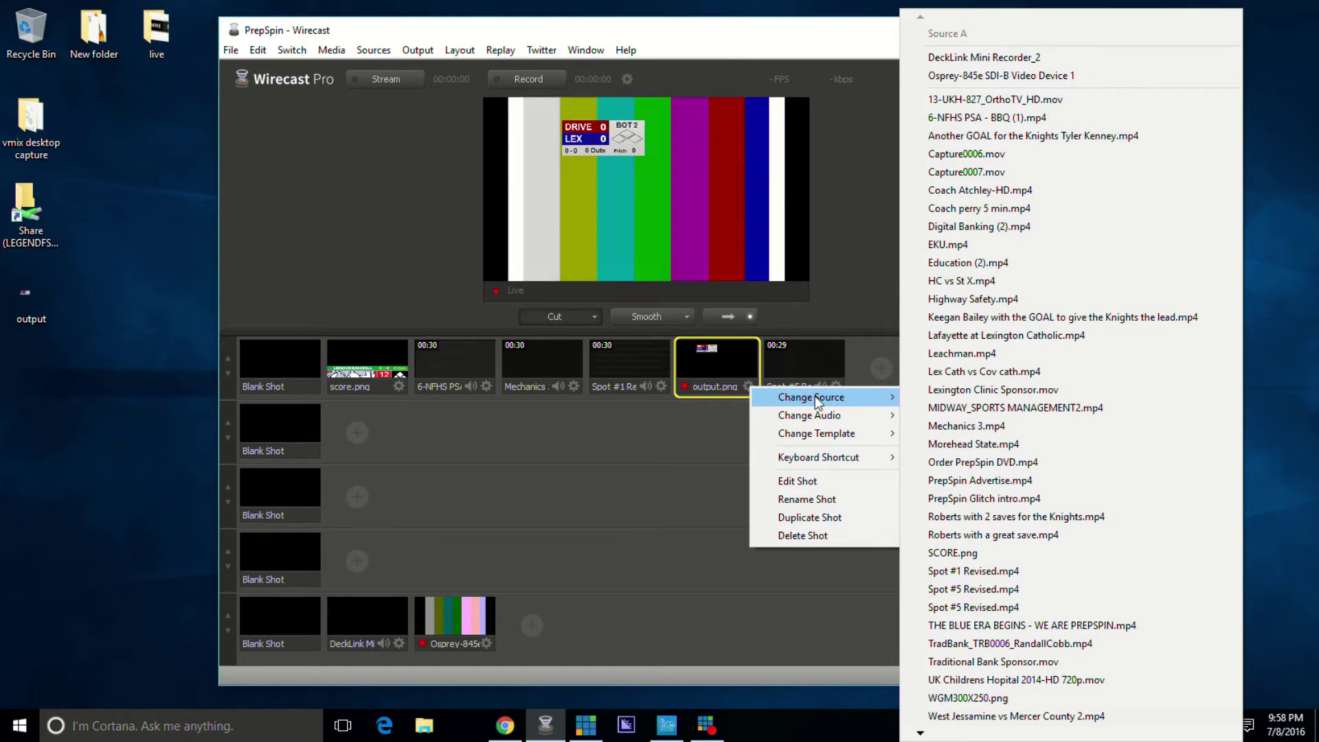
- Edit the output.png shot to place the scoreboard bottom-right, then put it live
left_click(807, 481)
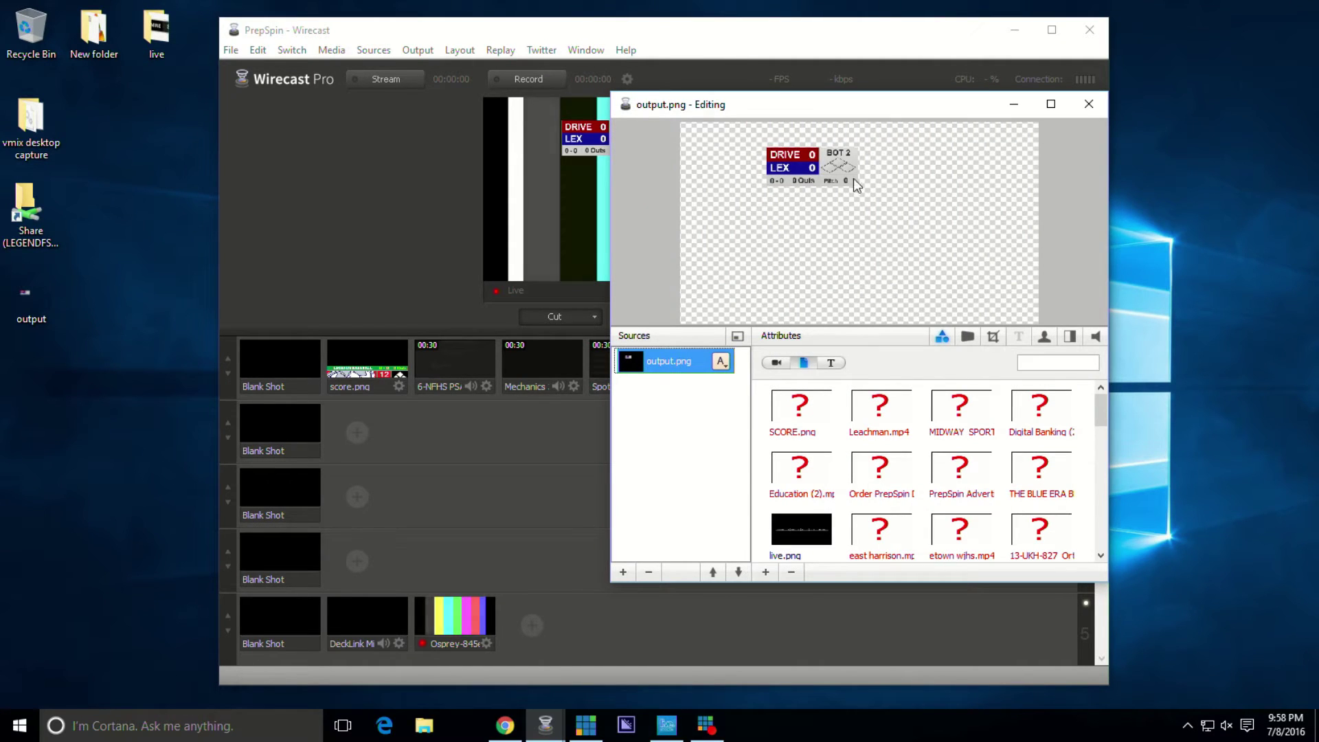
left_click_drag(831, 179, 1001, 310)
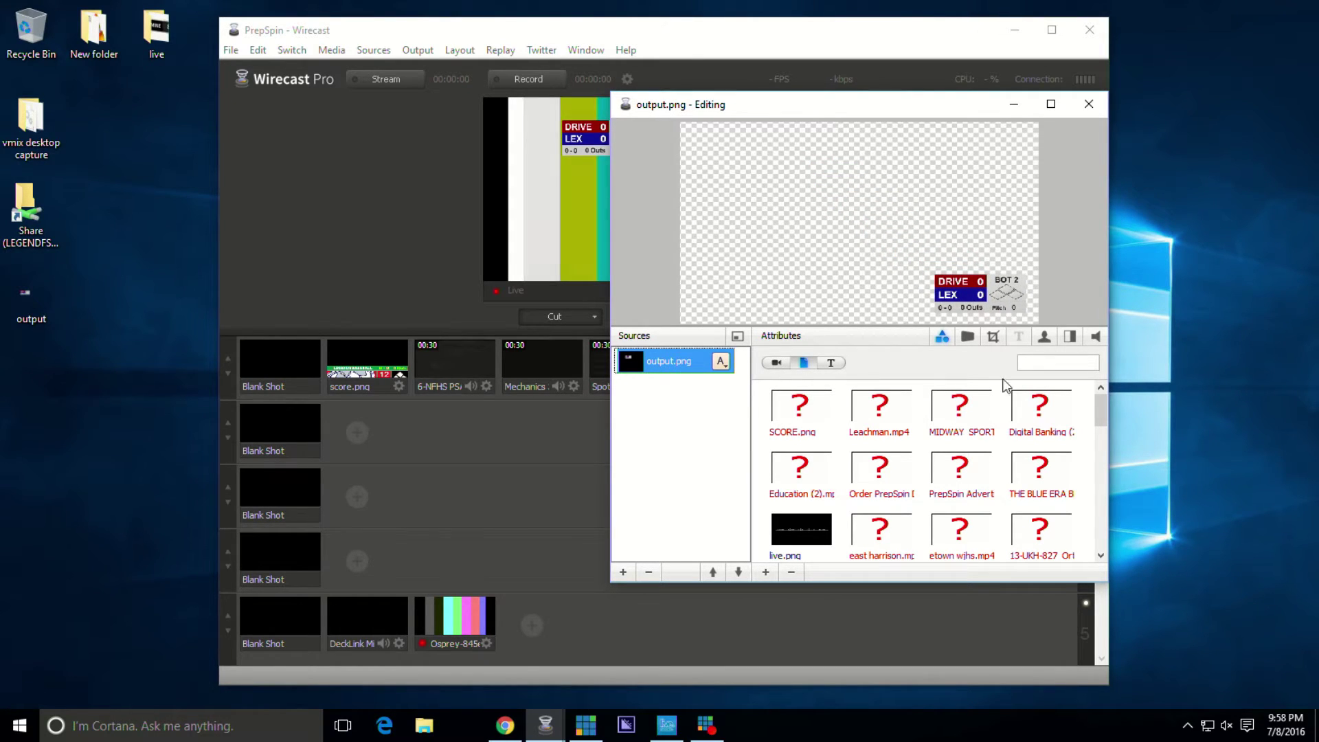
left_click(1088, 103)
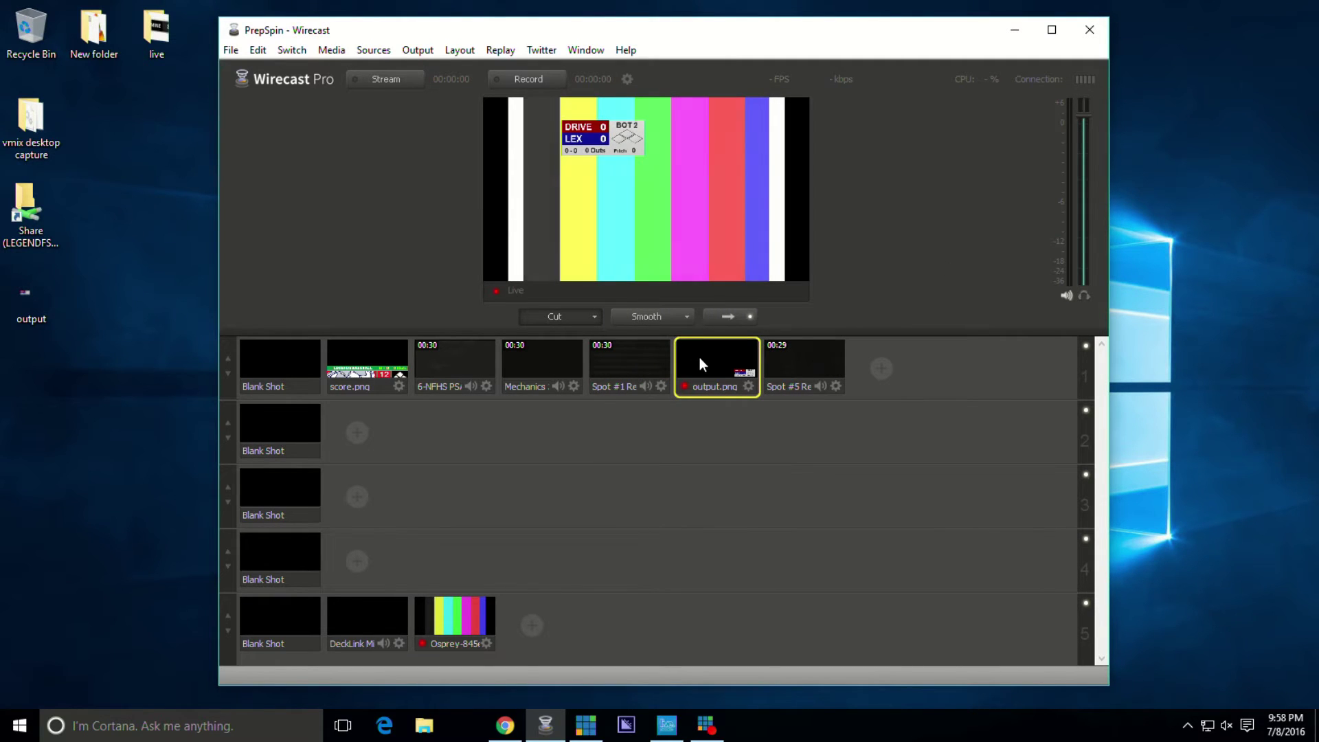
left_click(701, 358)
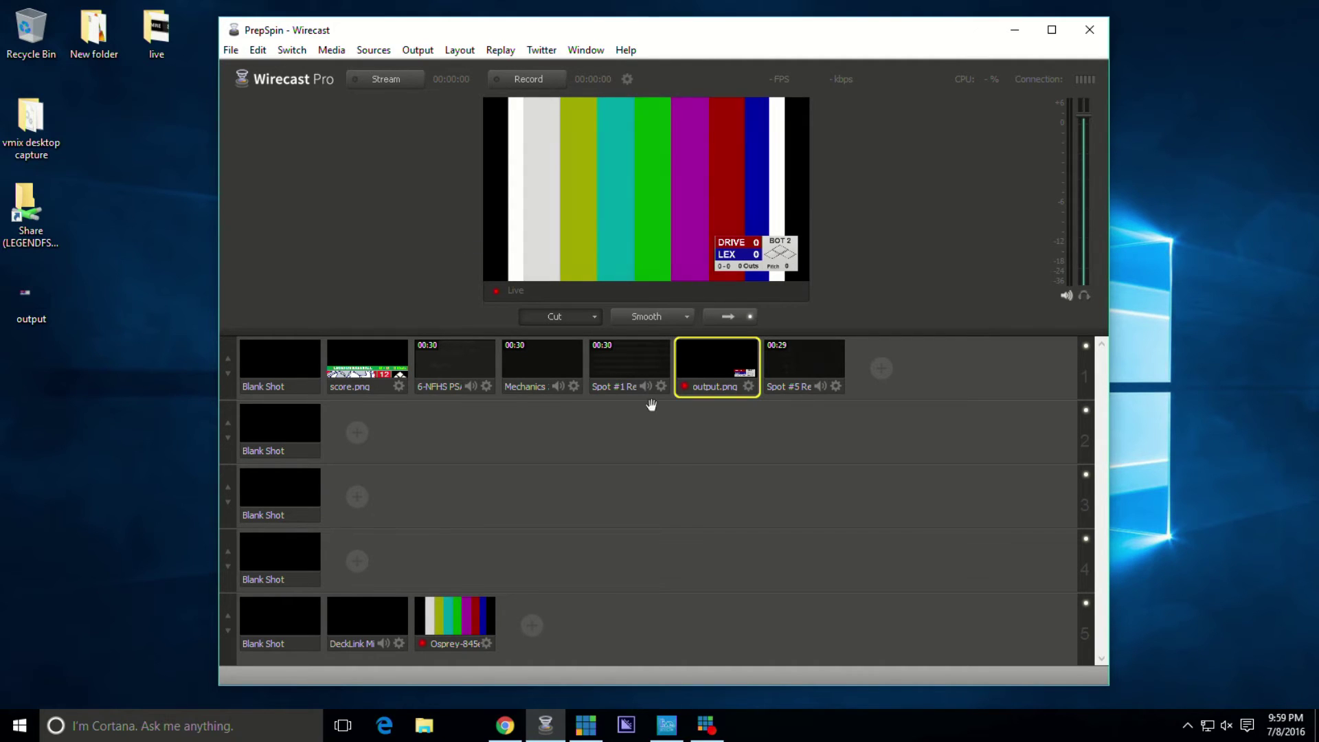
- Switch the live output to the layer 1 Blank Shot, leaving only colour bars
left_click(286, 363)
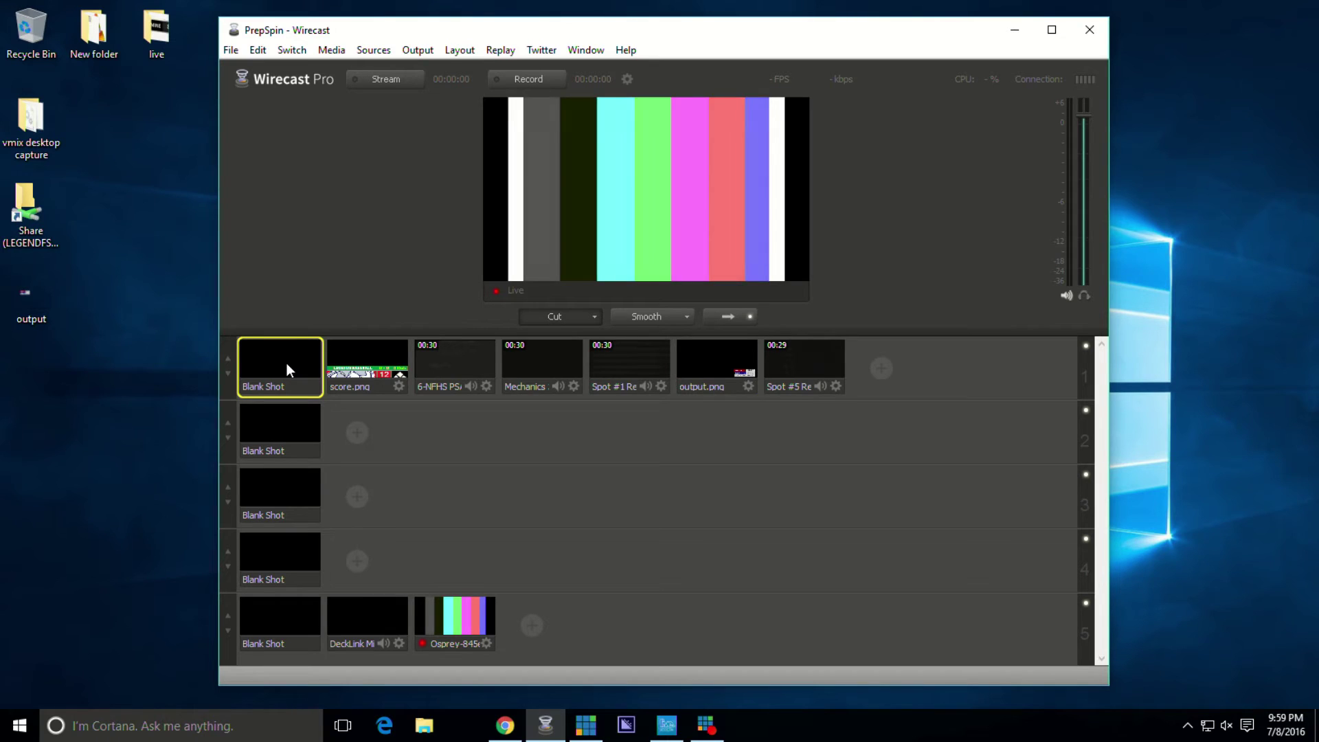
- Put the output.png scorebug back live and nudge the Wirecast window right
left_click(719, 354)
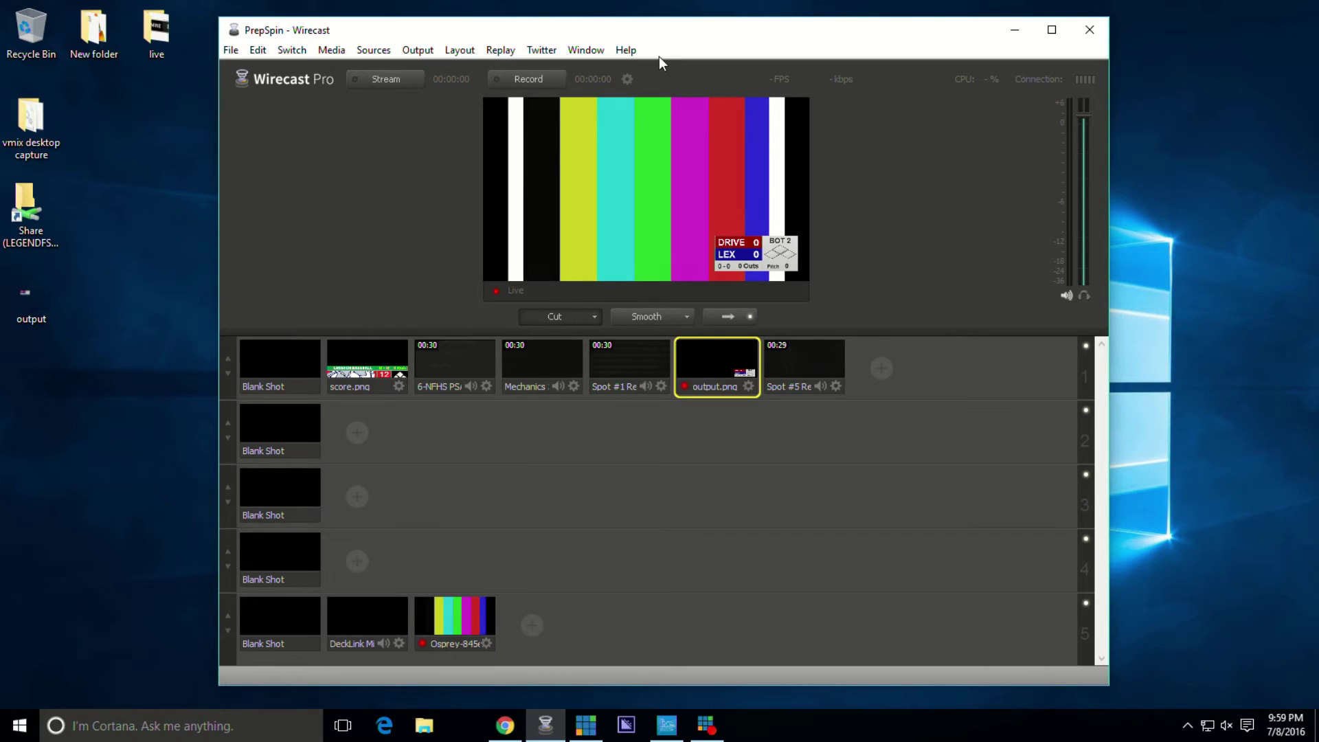
left_click_drag(653, 39, 719, 44)
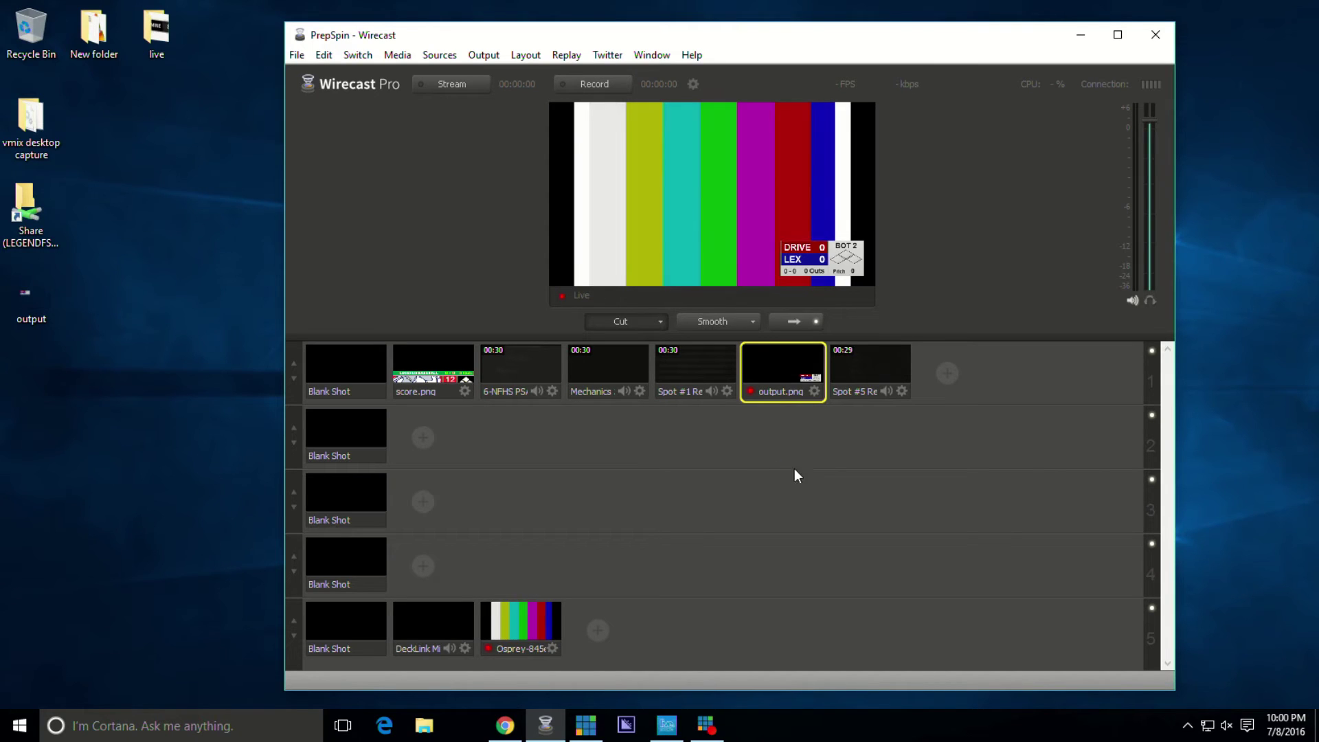
key("alt+Tab")
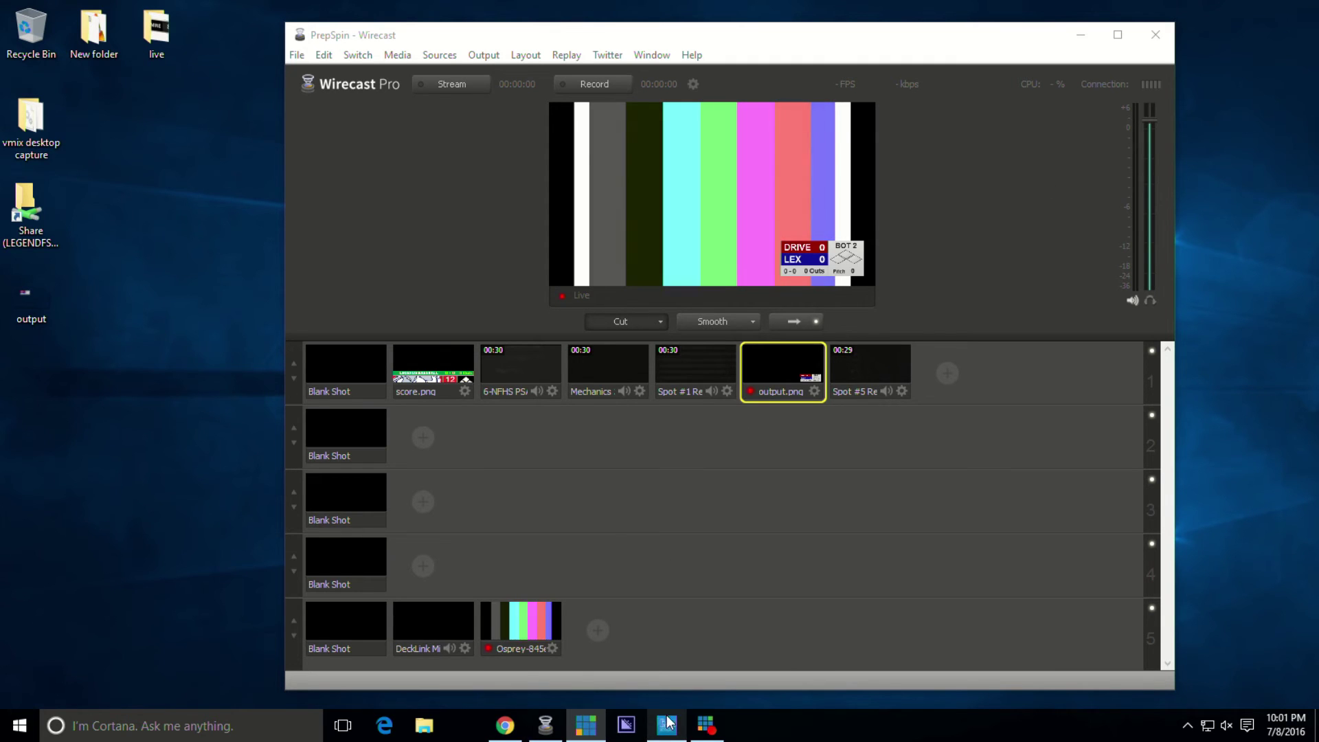
left_click(666, 726)
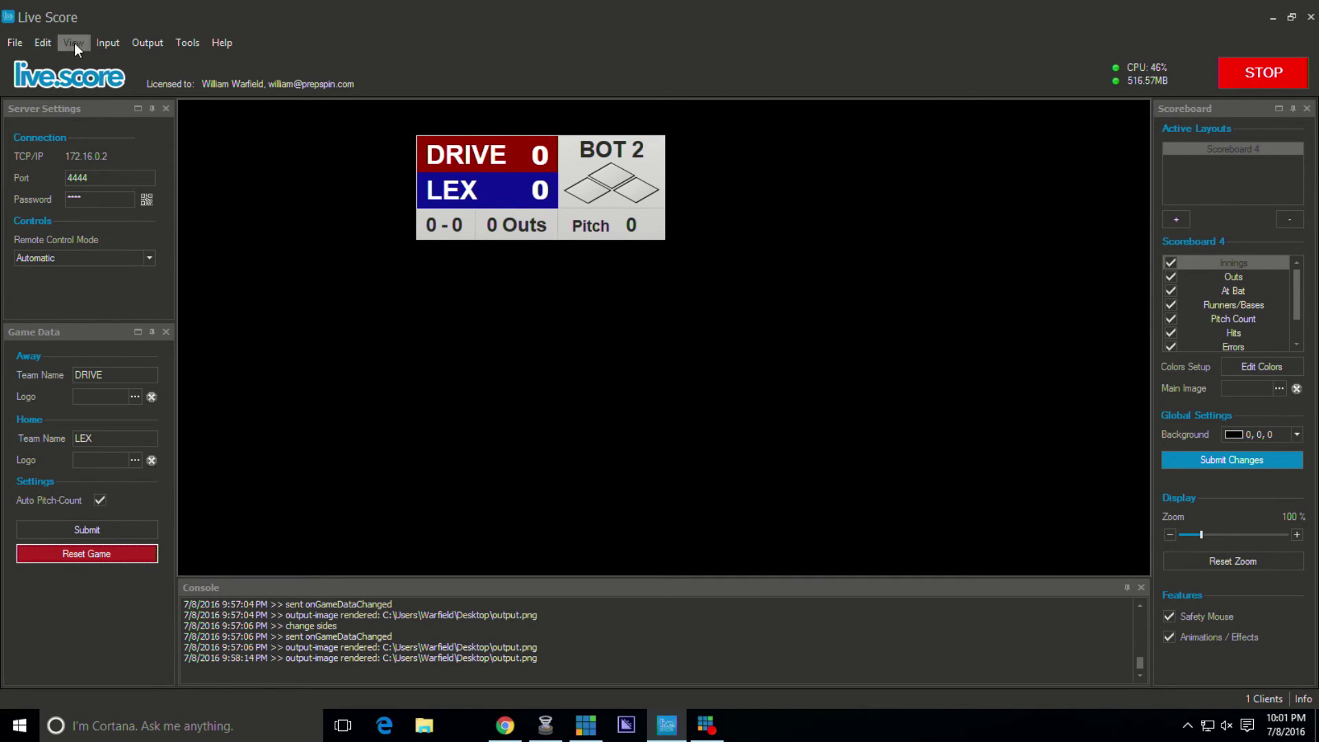
left_click(44, 44)
left_click(95, 40)
left_click(84, 42)
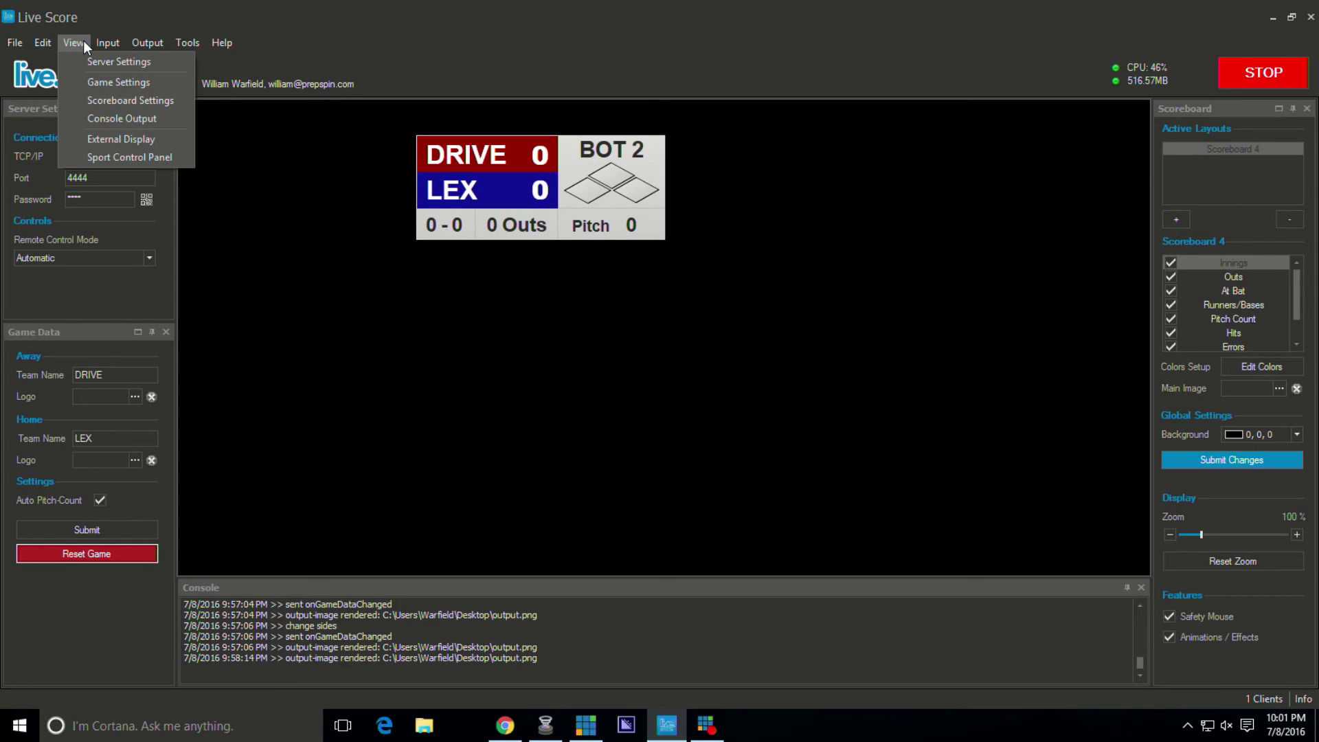
left_click(118, 157)
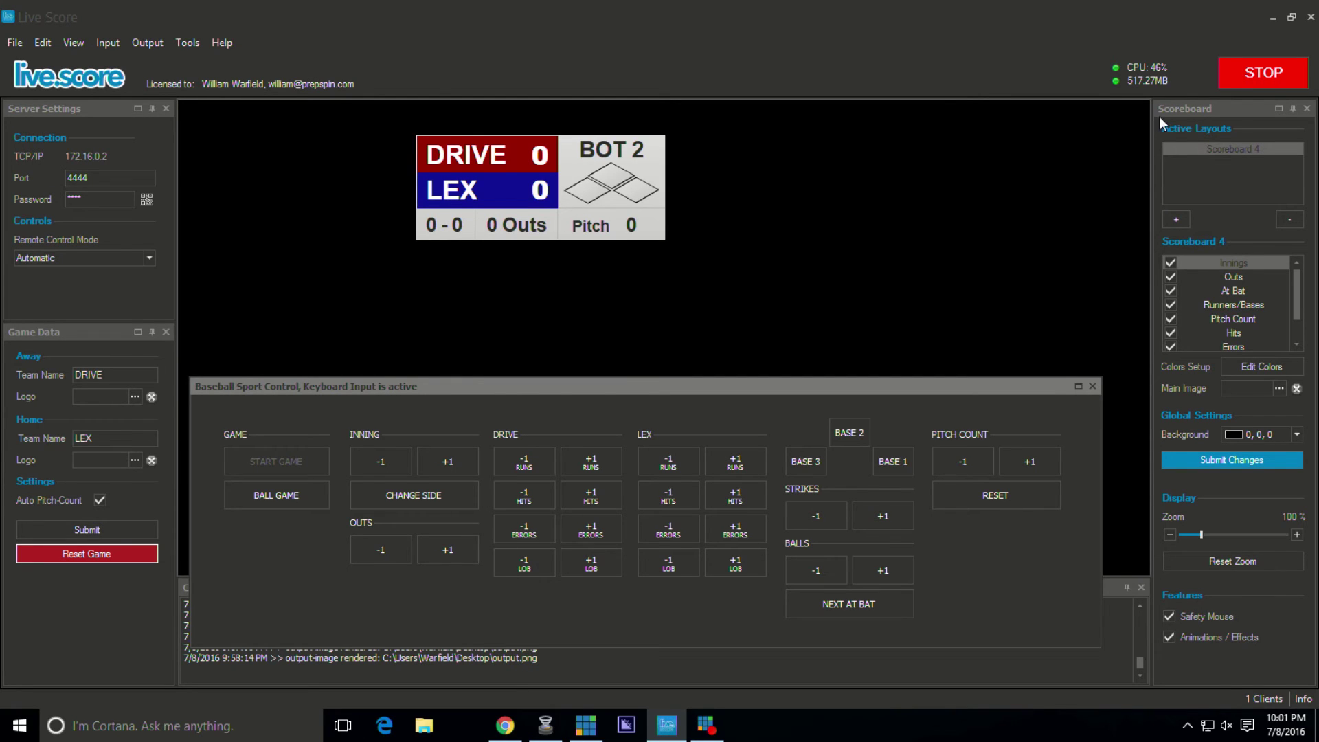
left_click_drag(777, 389, 761, 353)
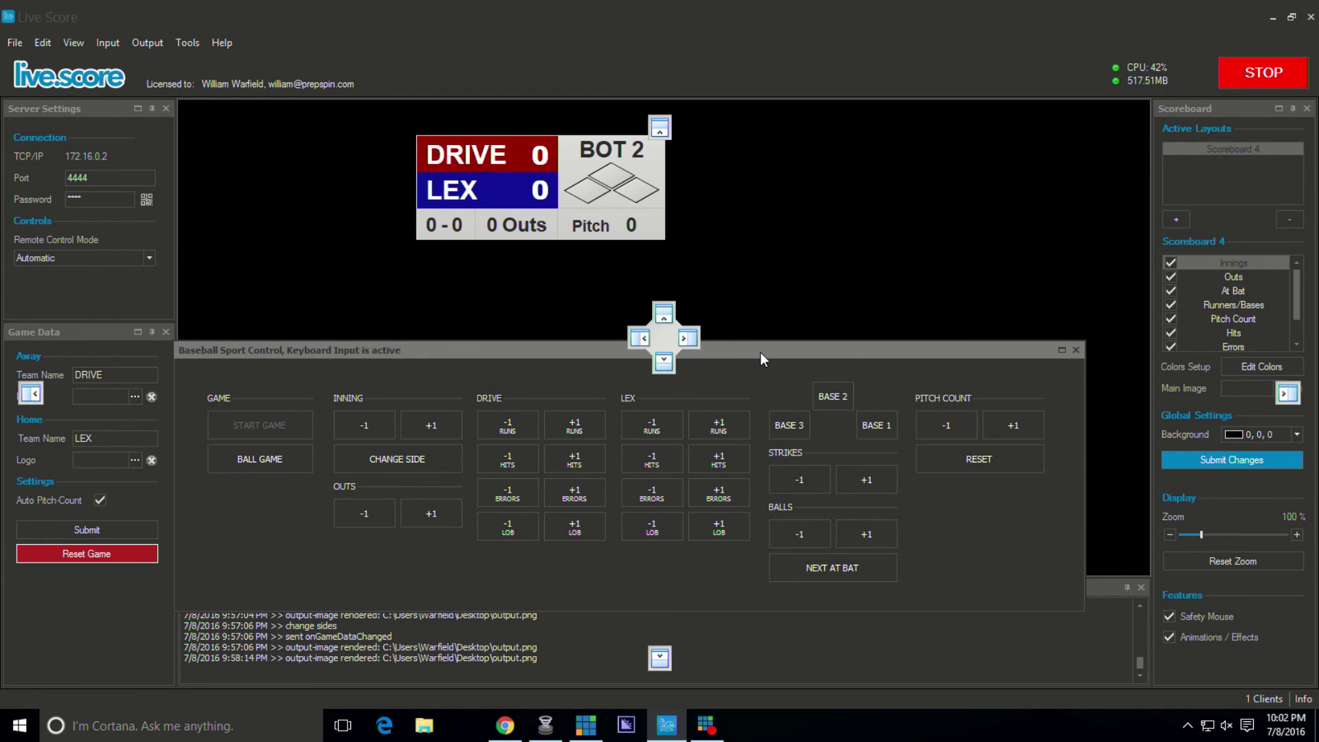
left_click_drag(761, 353, 794, 343)
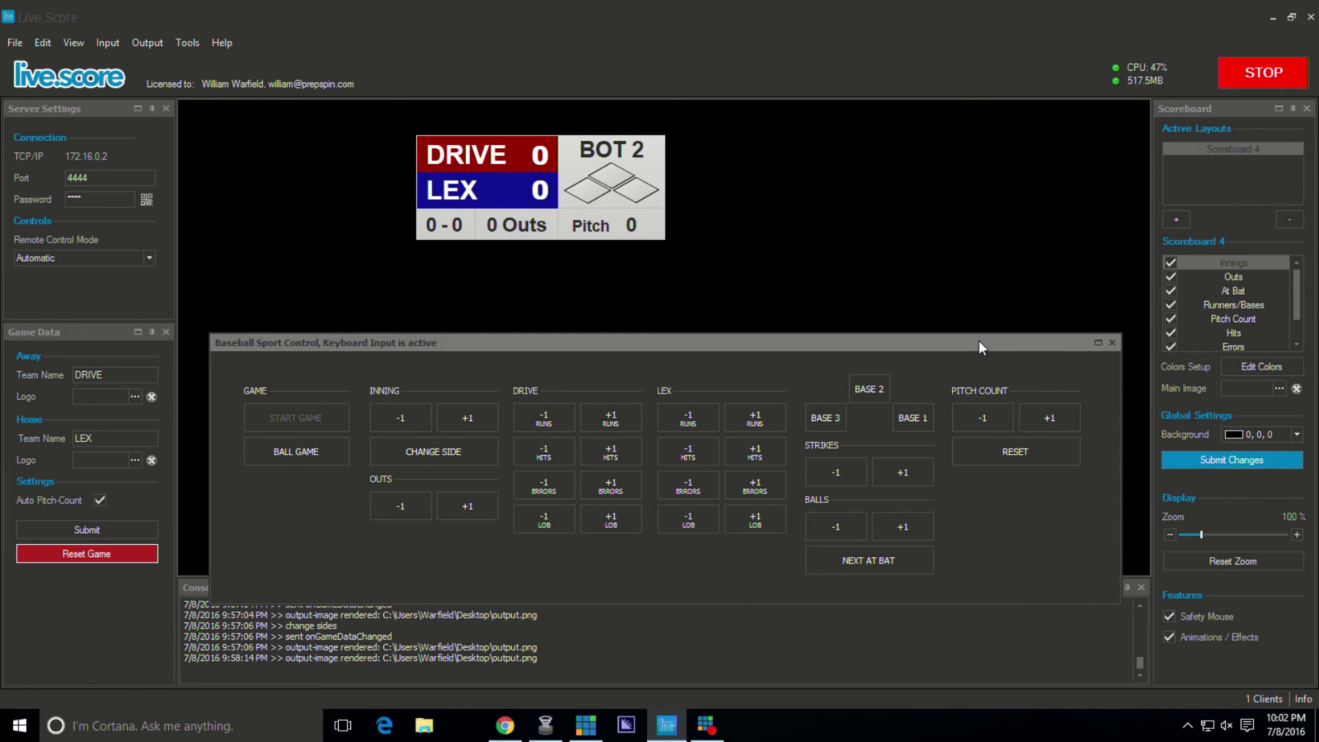
left_click(1112, 346)
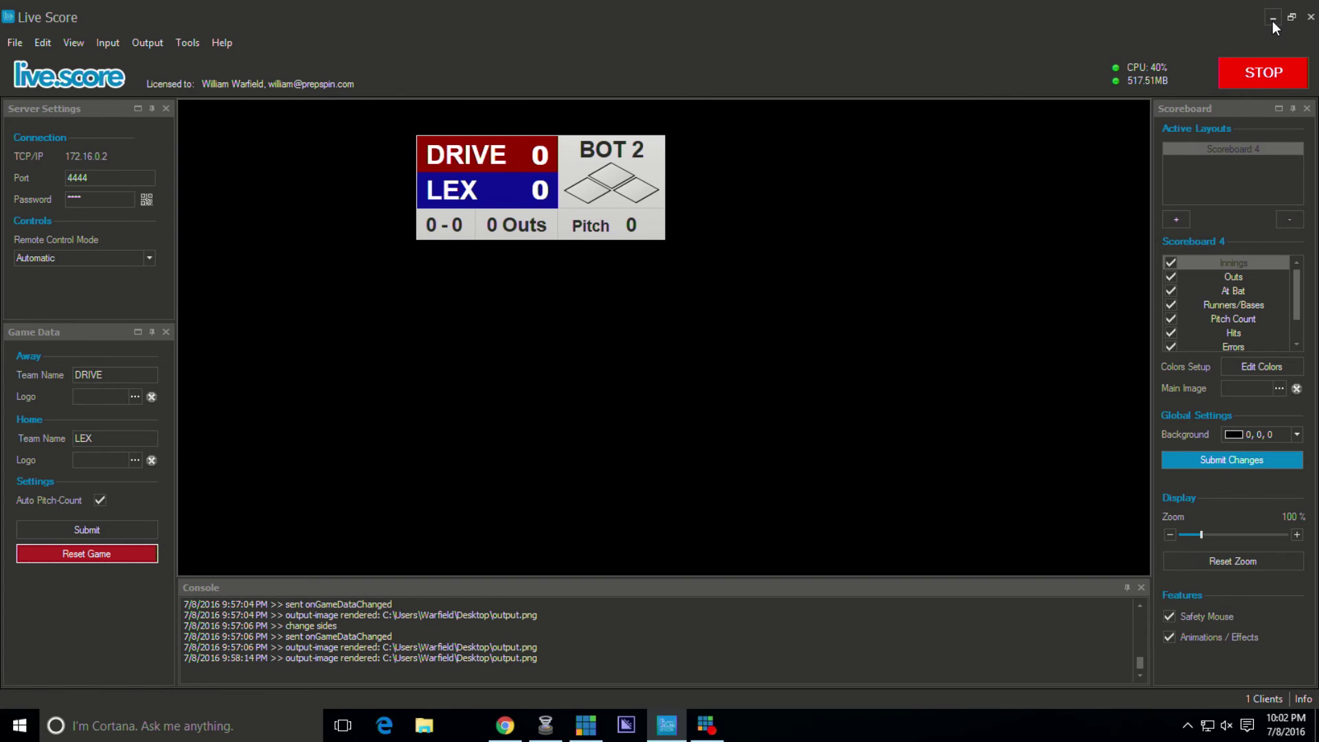
left_click(1272, 19)
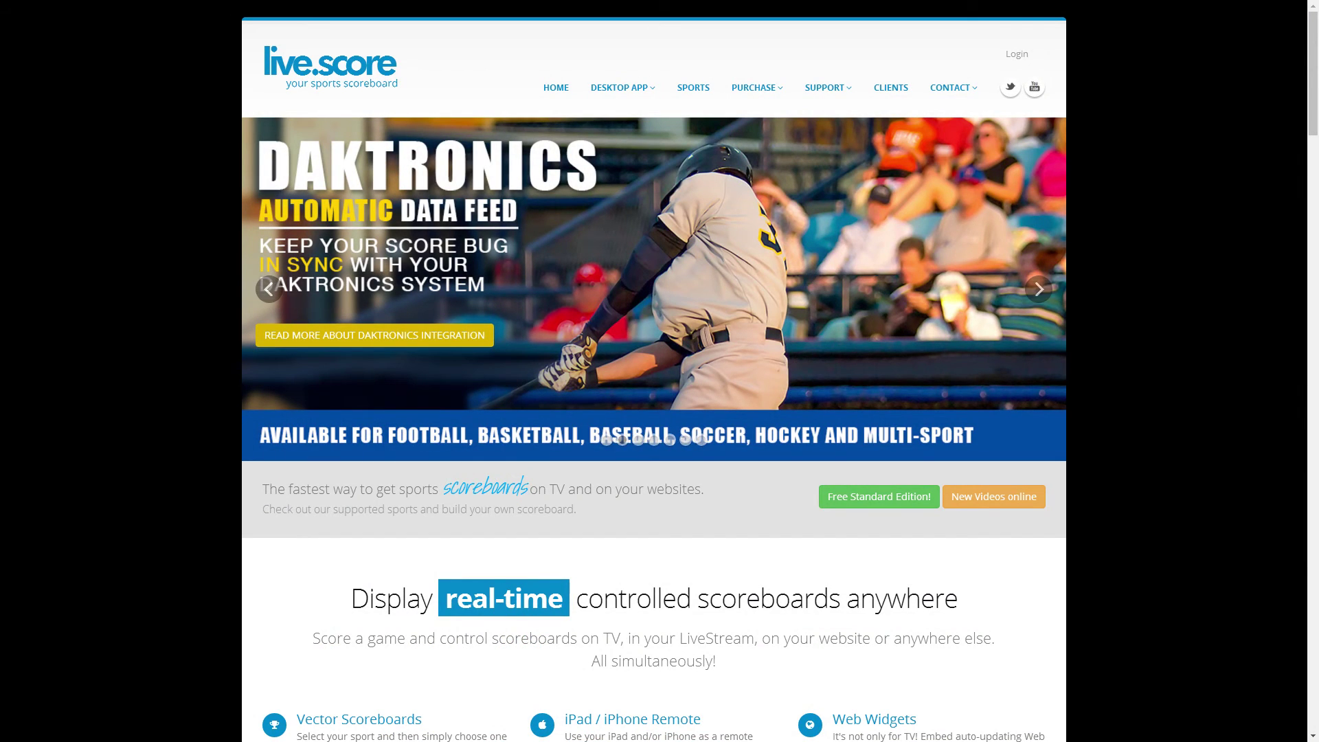
- Go to the live.score Sports page and open Baseball / Softball
mouse_move(622, 88)
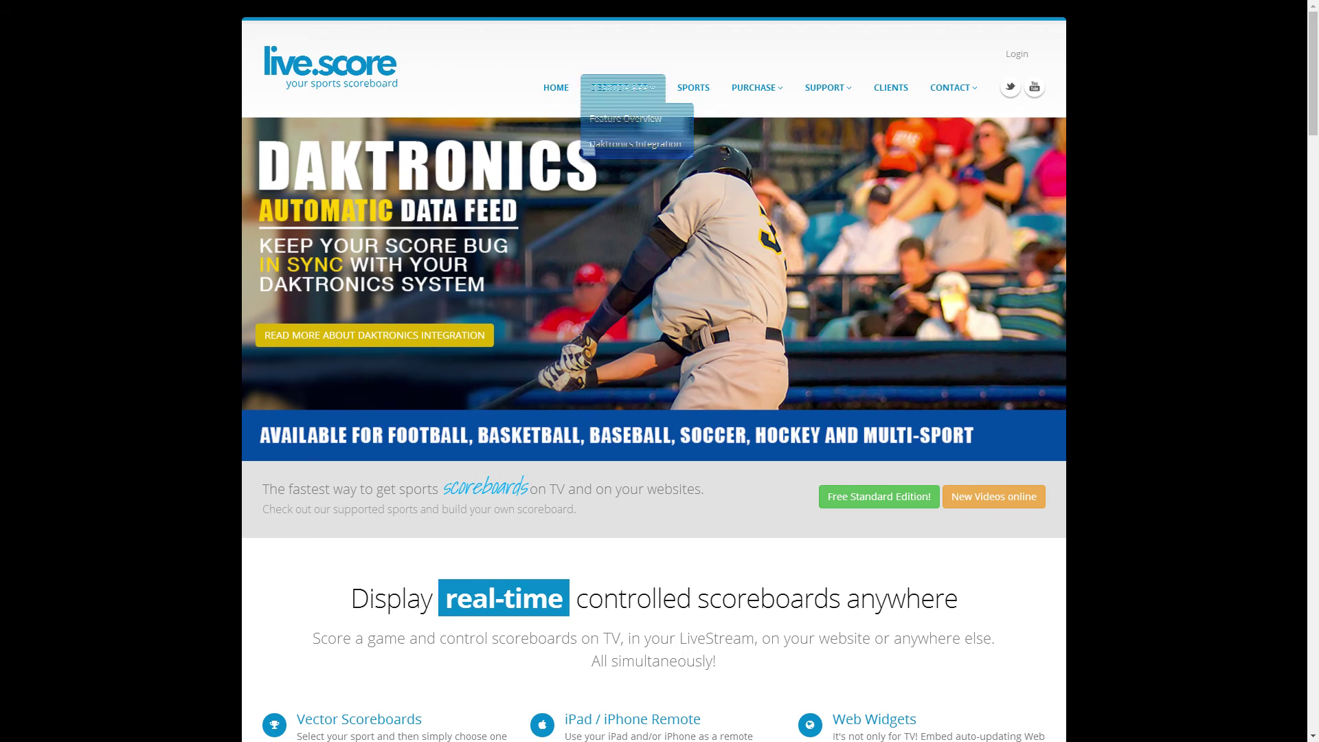
left_click(693, 87)
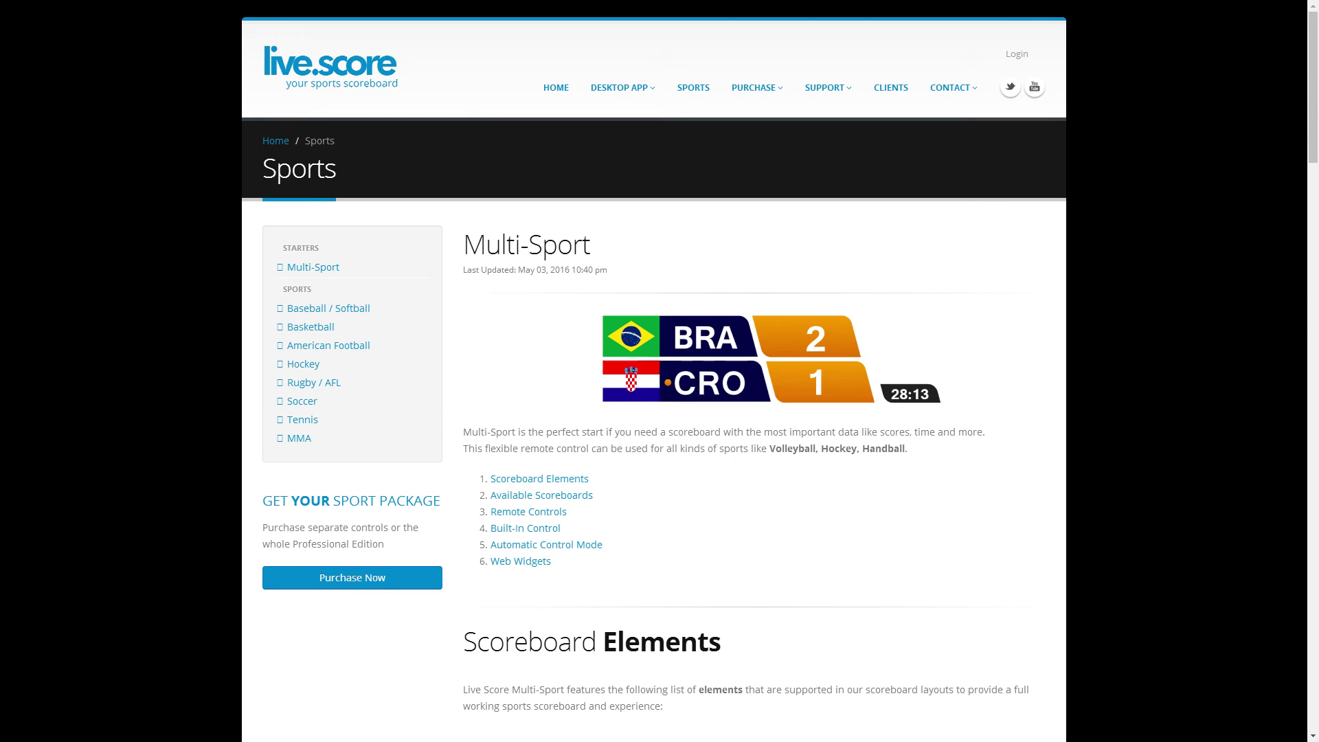
scroll(774, 371, "down", 5)
scroll(774, 371, "up", 5)
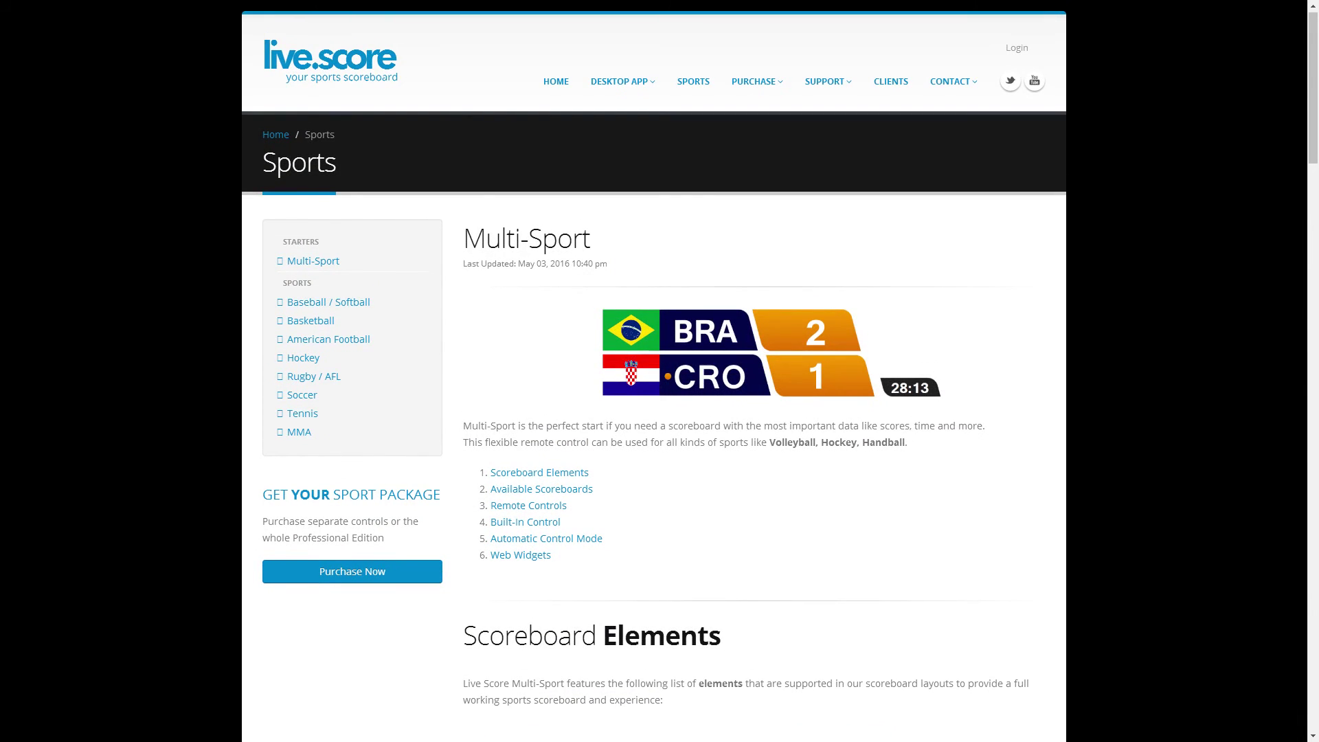
left_click(328, 302)
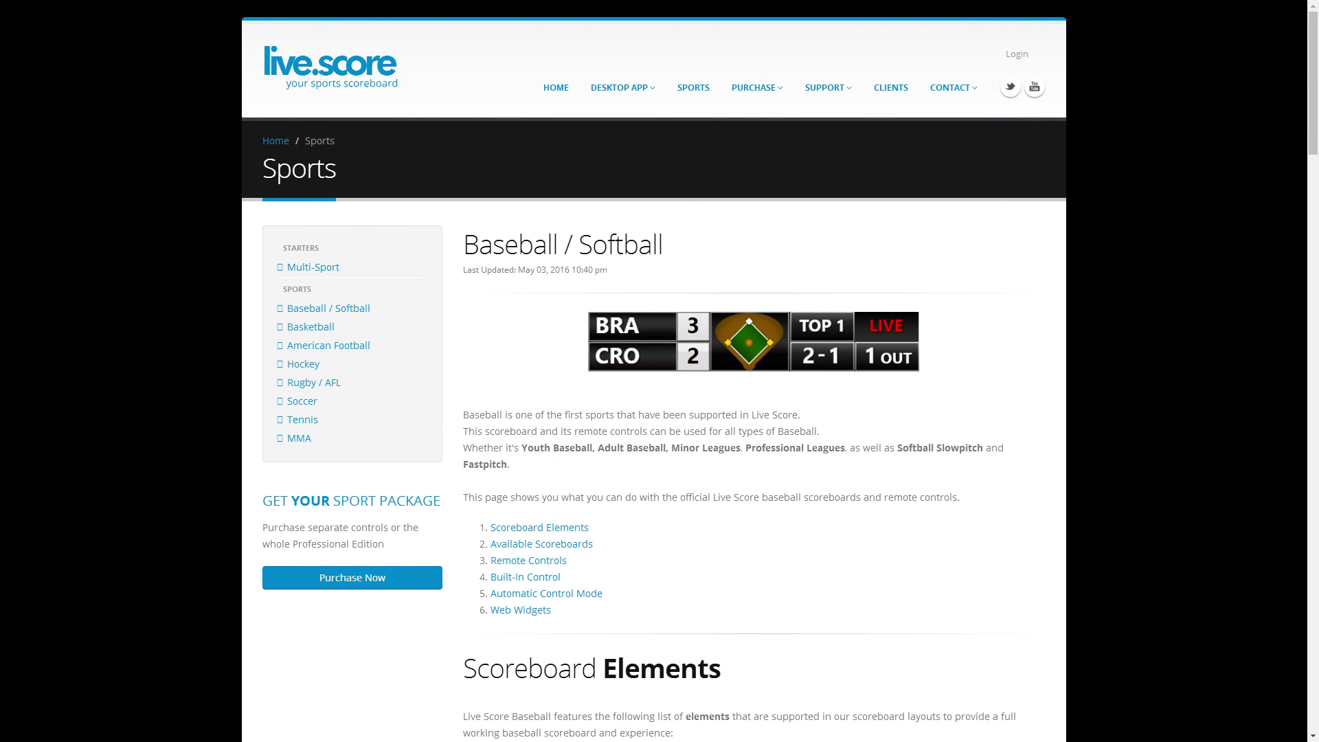
- Scroll through the Baseball / Softball page, then open the Basketball page
scroll(774, 371, "down", 10)
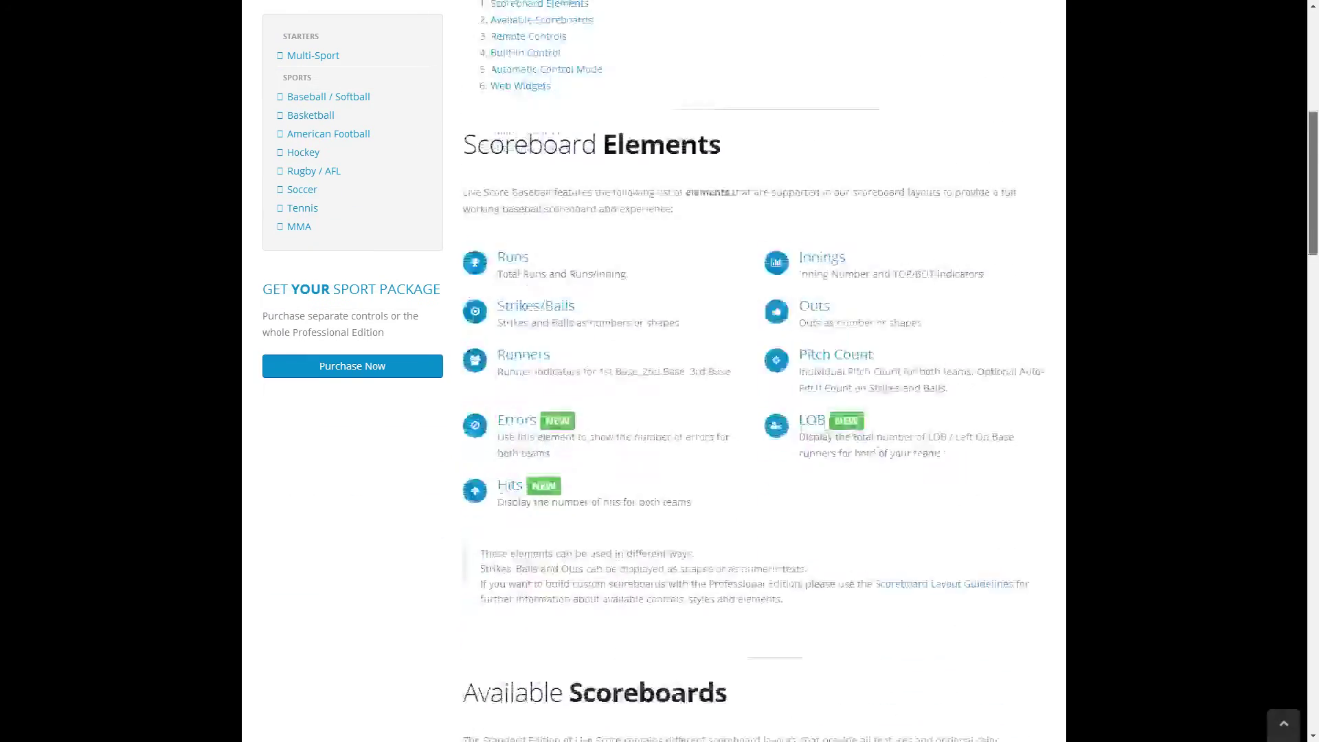
scroll(774, 371, "up", 10)
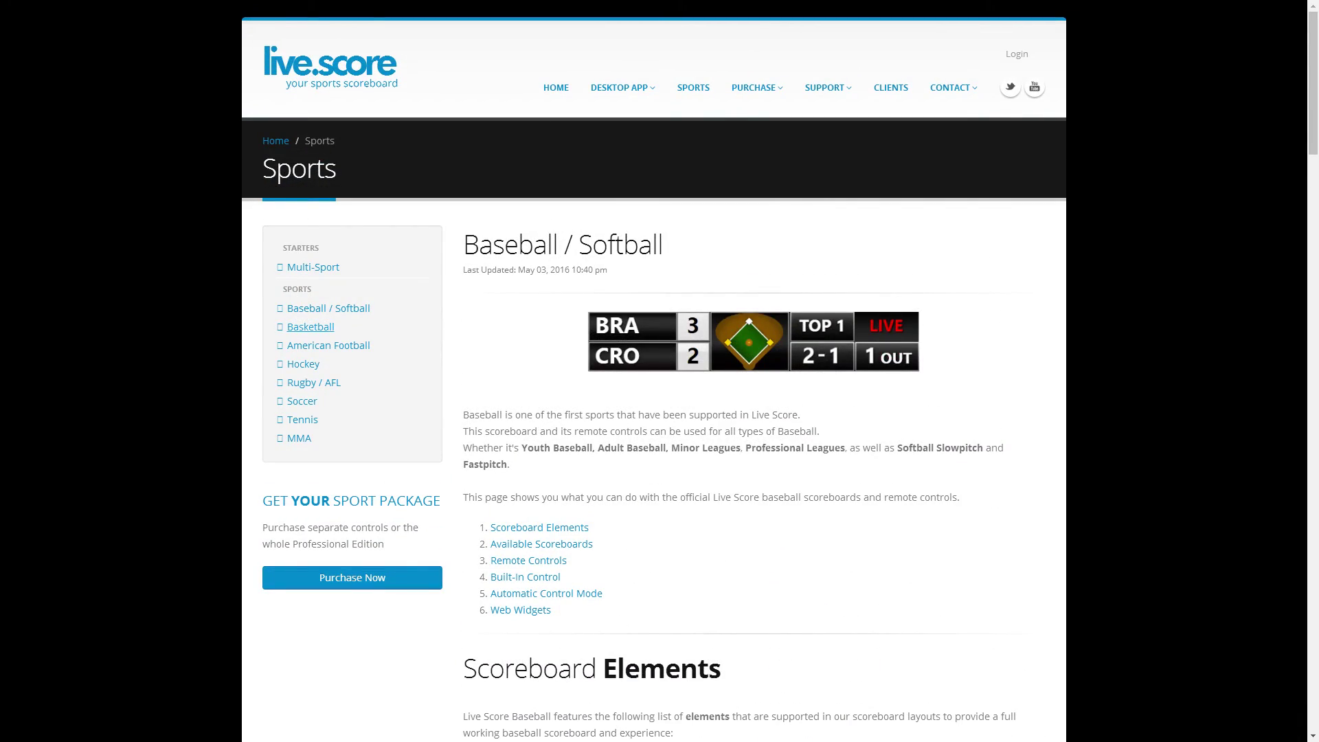
left_click(311, 326)
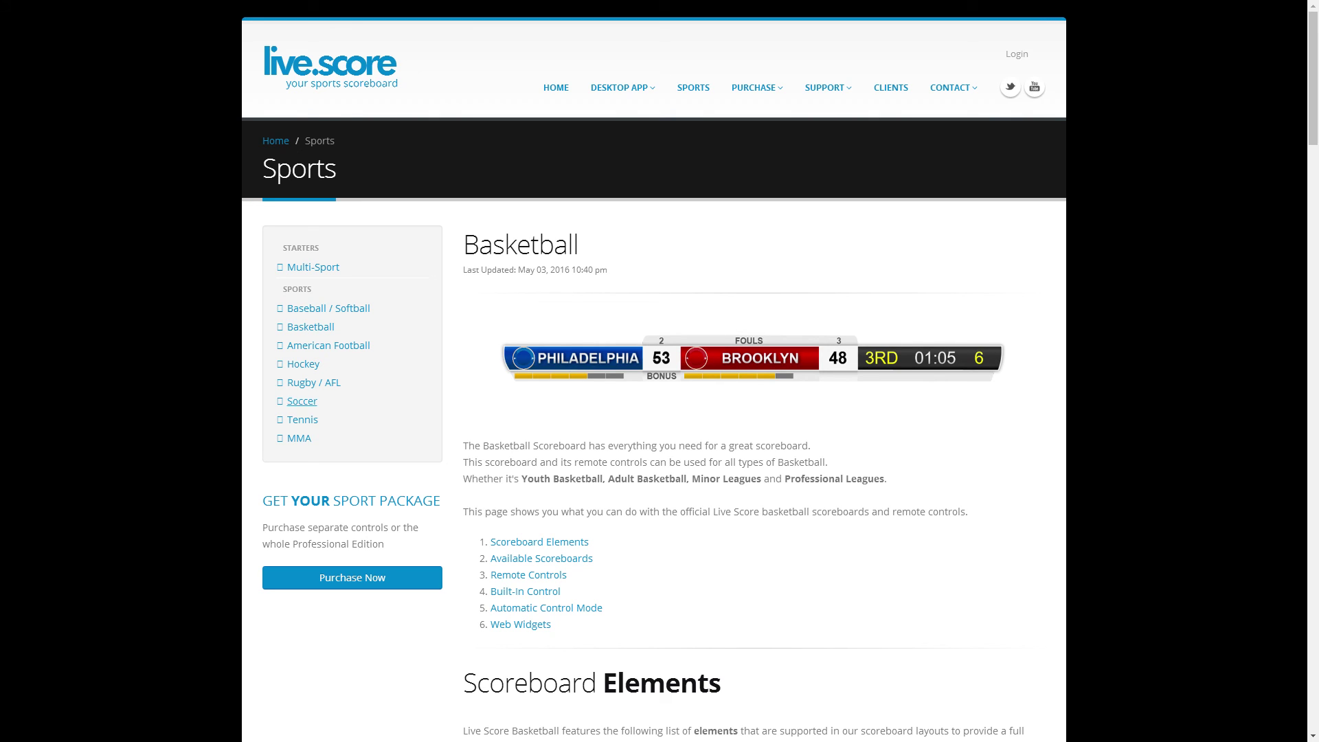
- Open the Soccer page with the BRA–CRO 2–1 scorebug and scroll through it
left_click(303, 401)
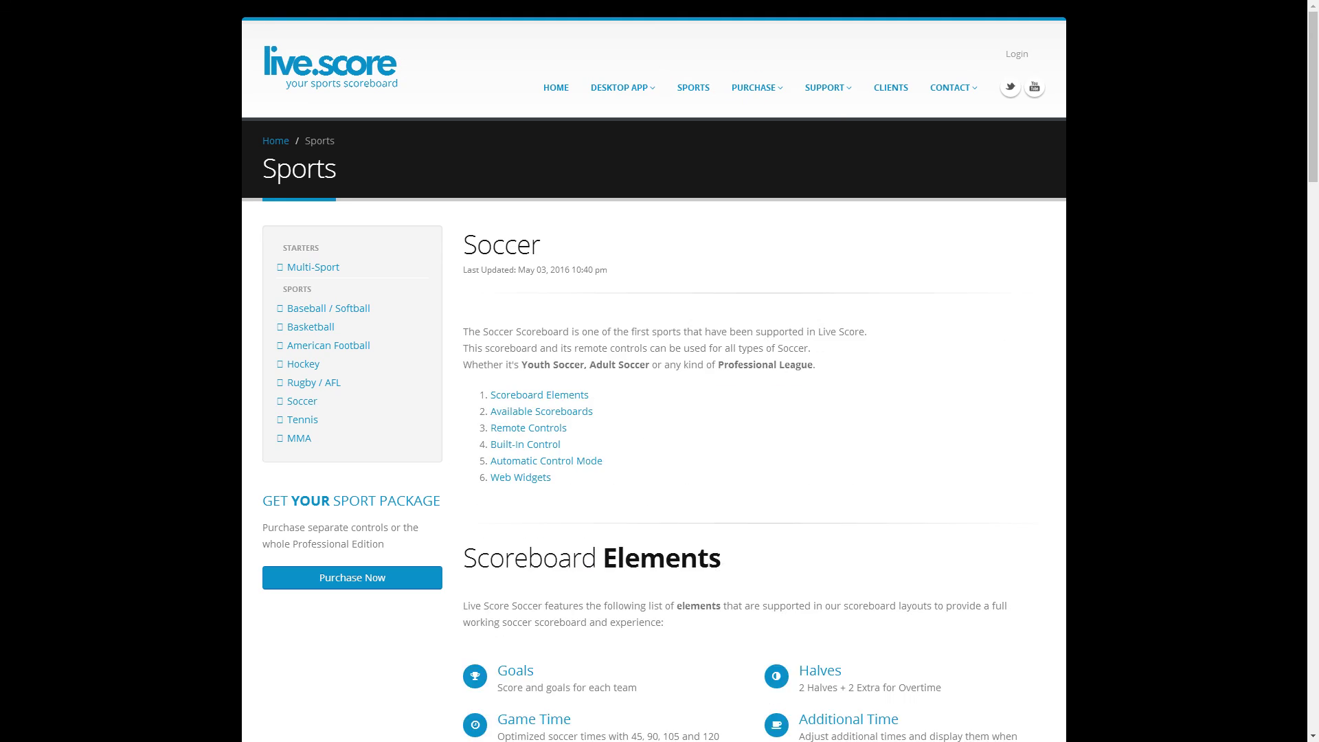
scroll(659, 371, "down", 15)
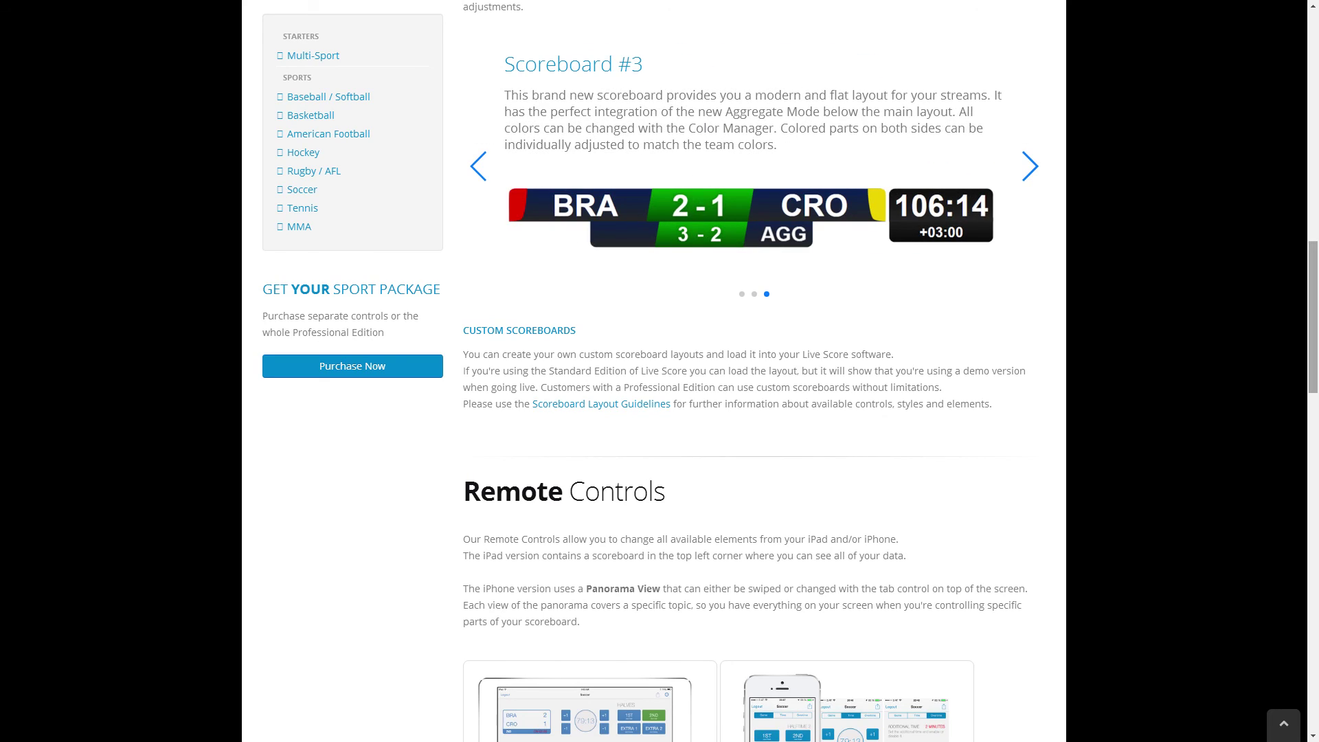
scroll(660, 371, "up", 15)
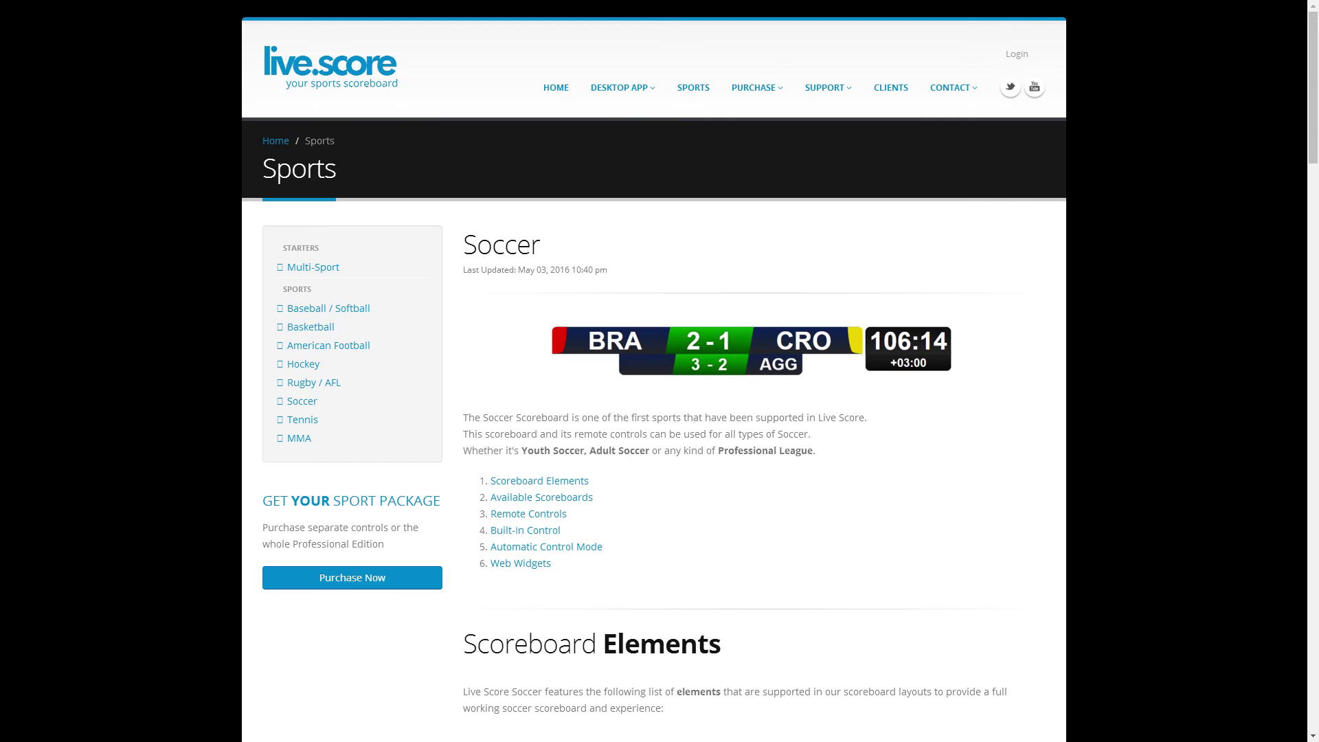